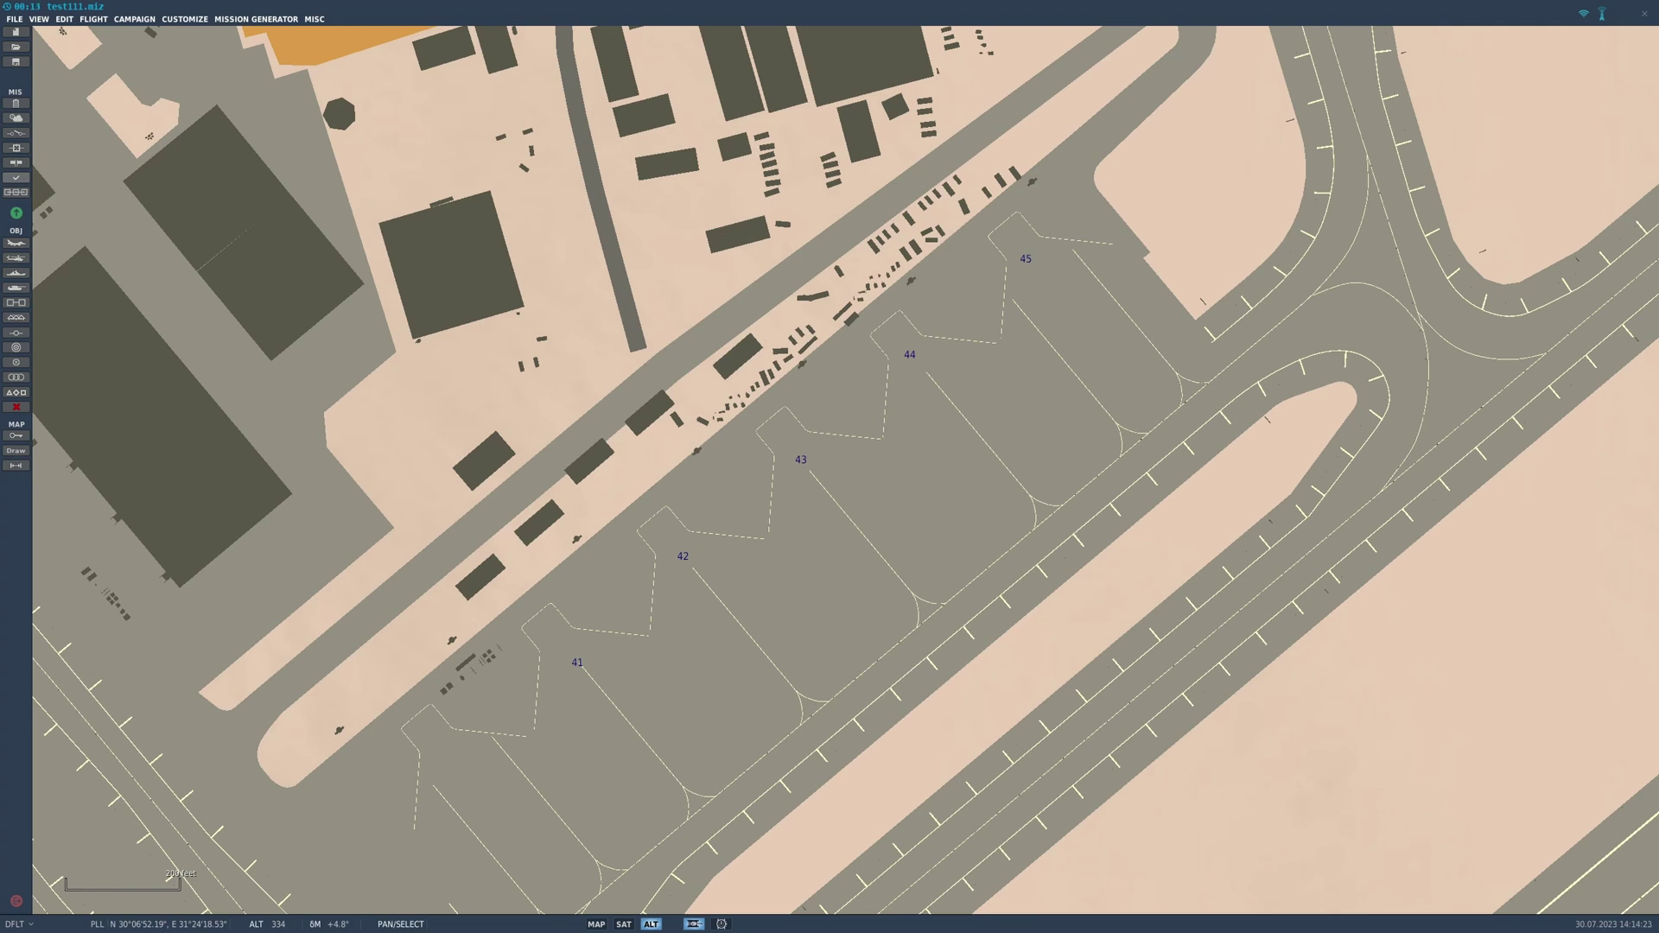
# Place a USA A-10A group with Late Activation enabled between parking spots 42 and 43.
pyautogui.click(15, 243)
pyautogui.click(771, 549)
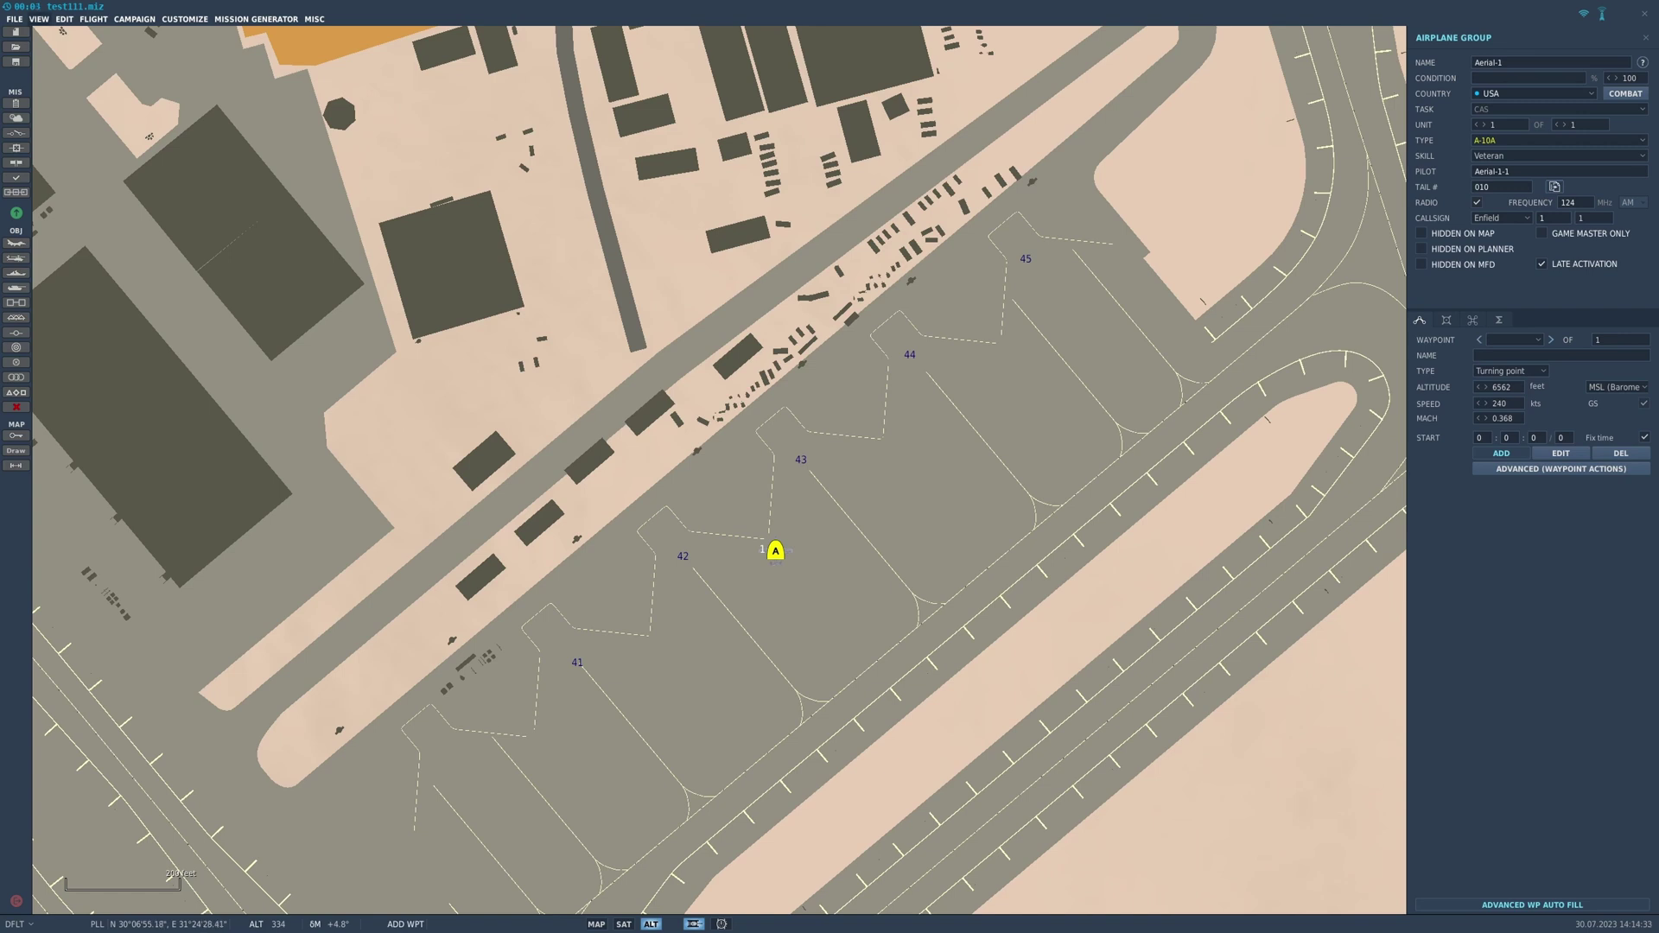
# Create a ONCE trigger with a GROUP ACTIVATE action for the Aerial-1 group.
pyautogui.click(15, 132)
pyautogui.click(901, 343)
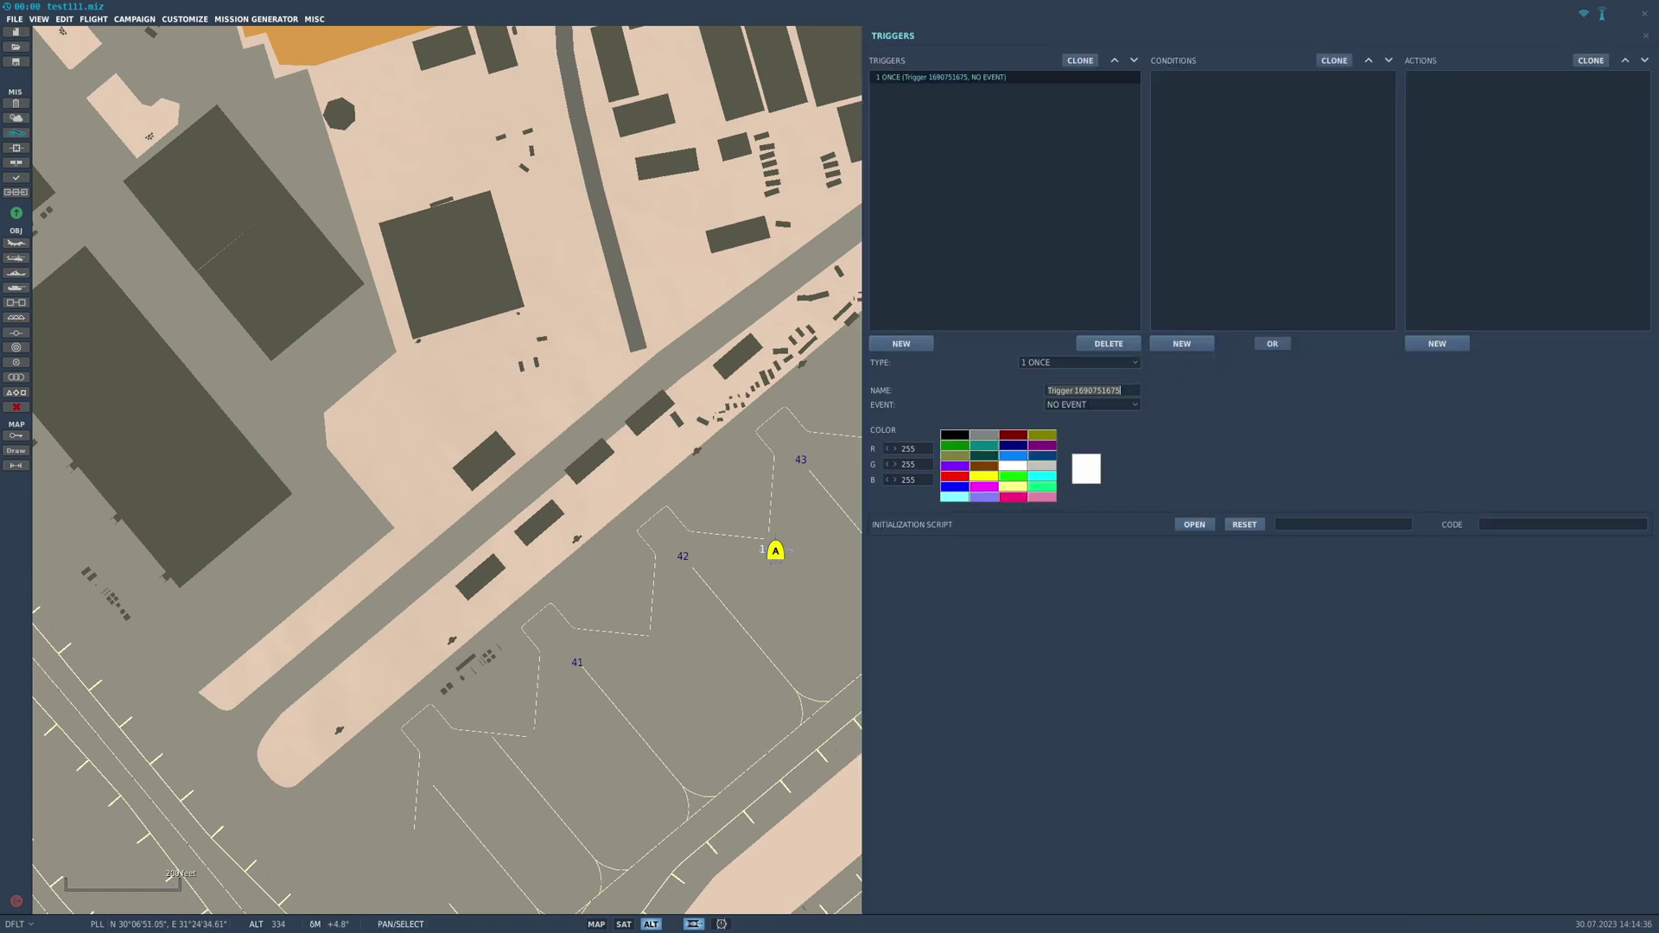
pyautogui.click(1436, 343)
pyautogui.click(1520, 362)
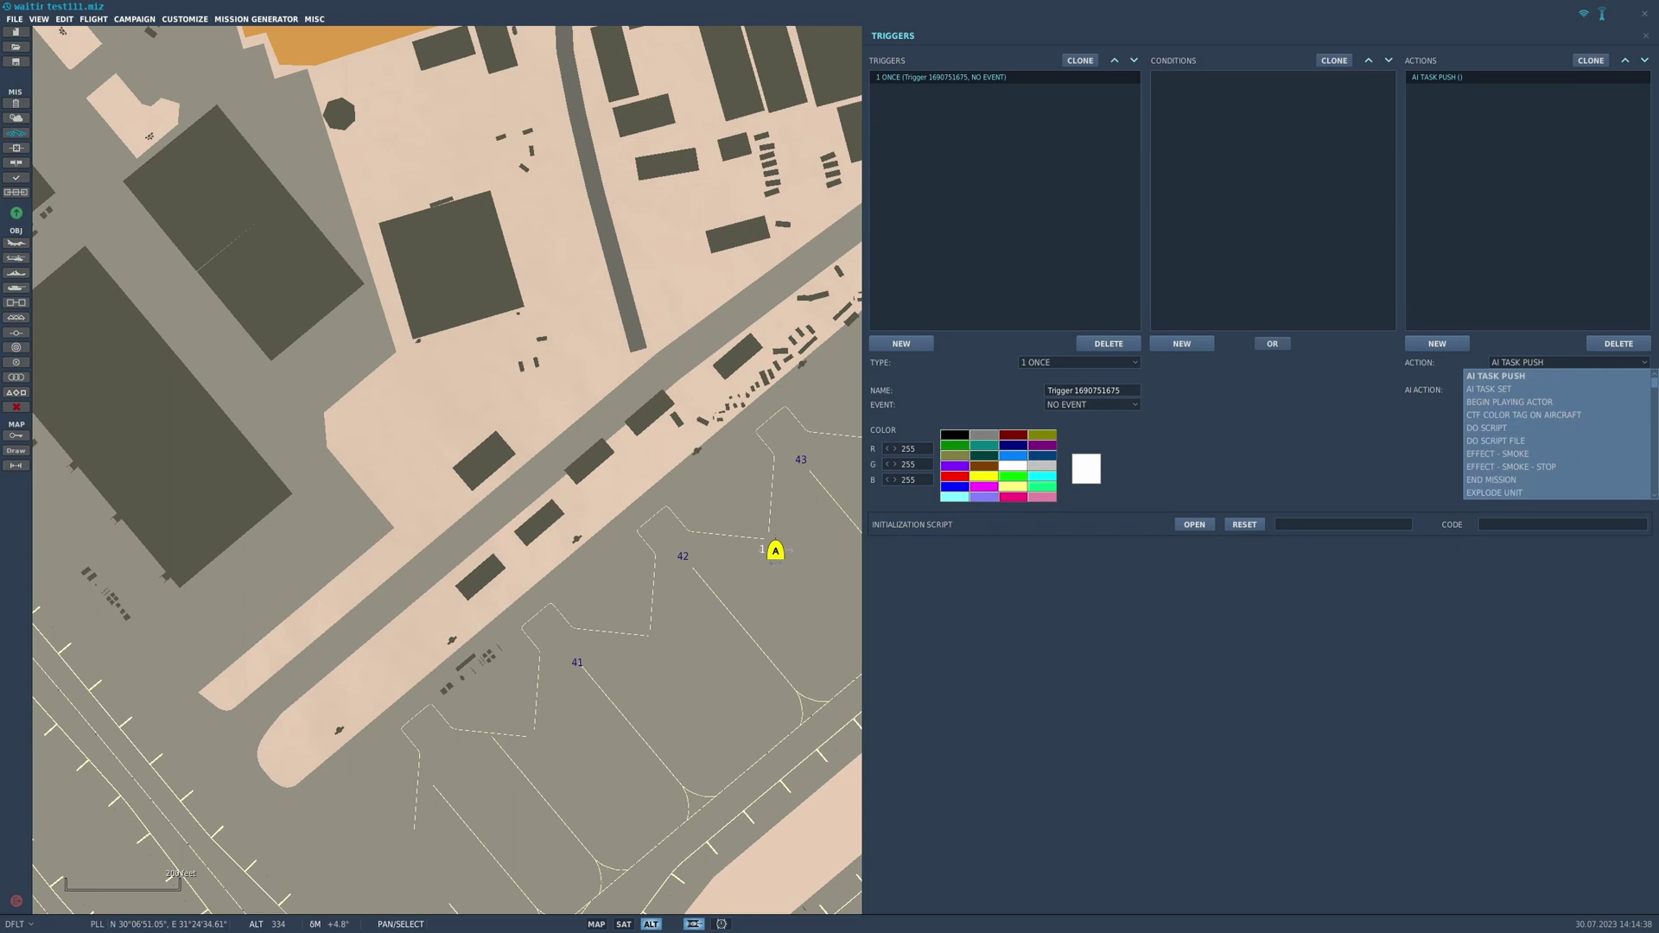
pyautogui.scroll(-5, 1557, 434)
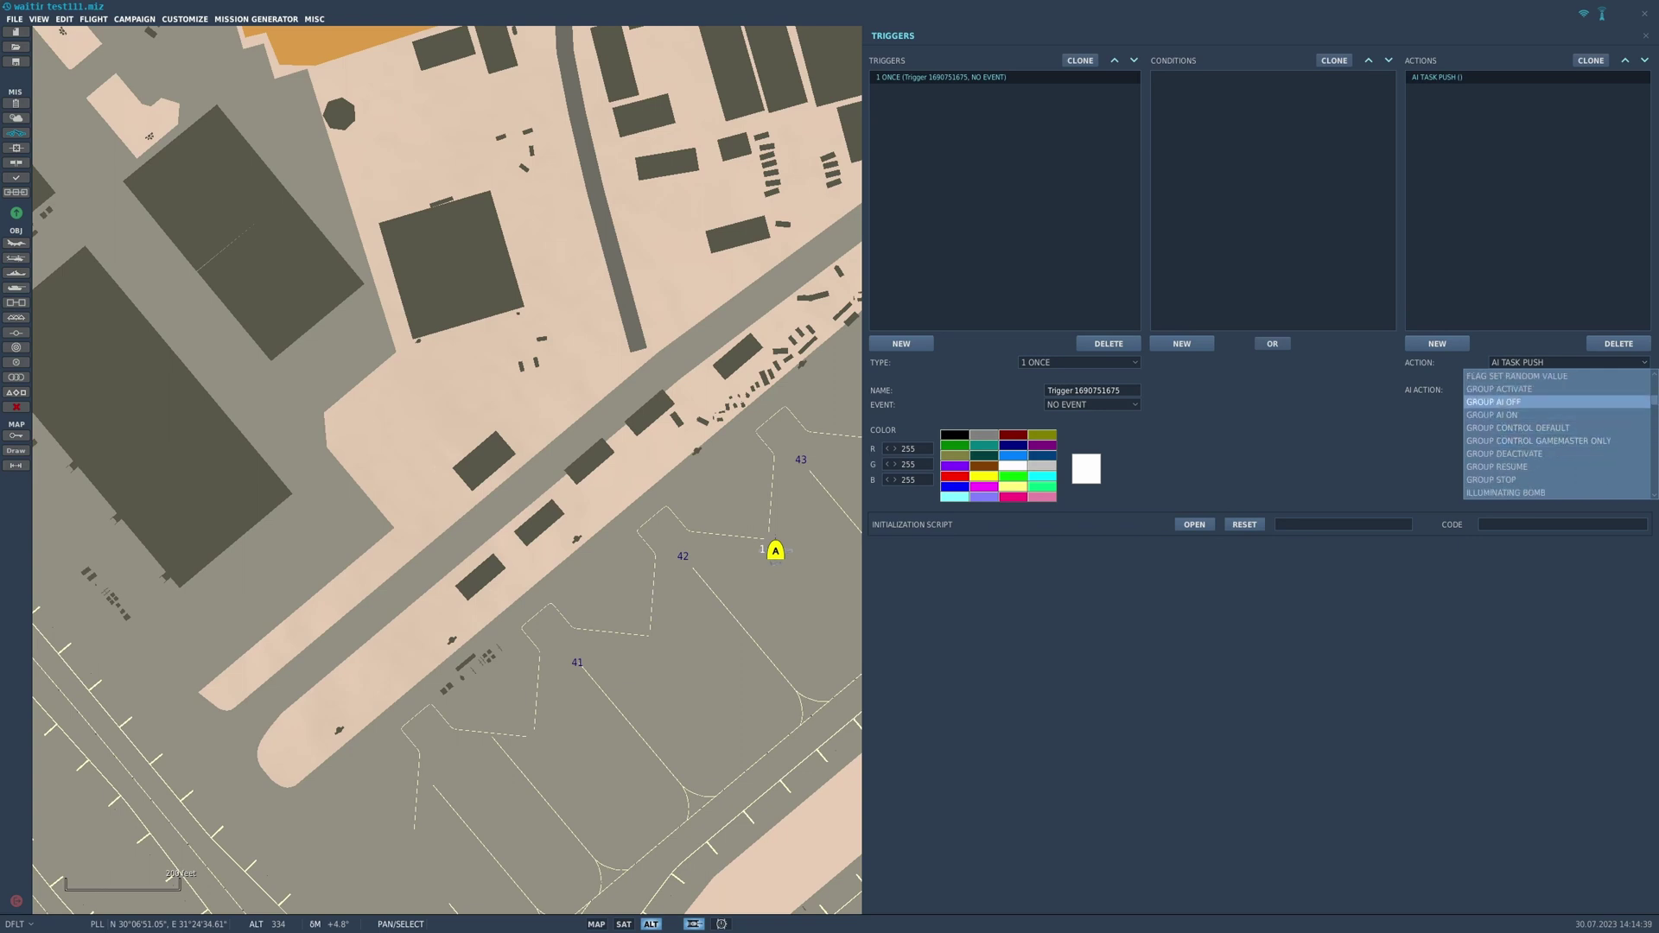
pyautogui.click(1504, 388)
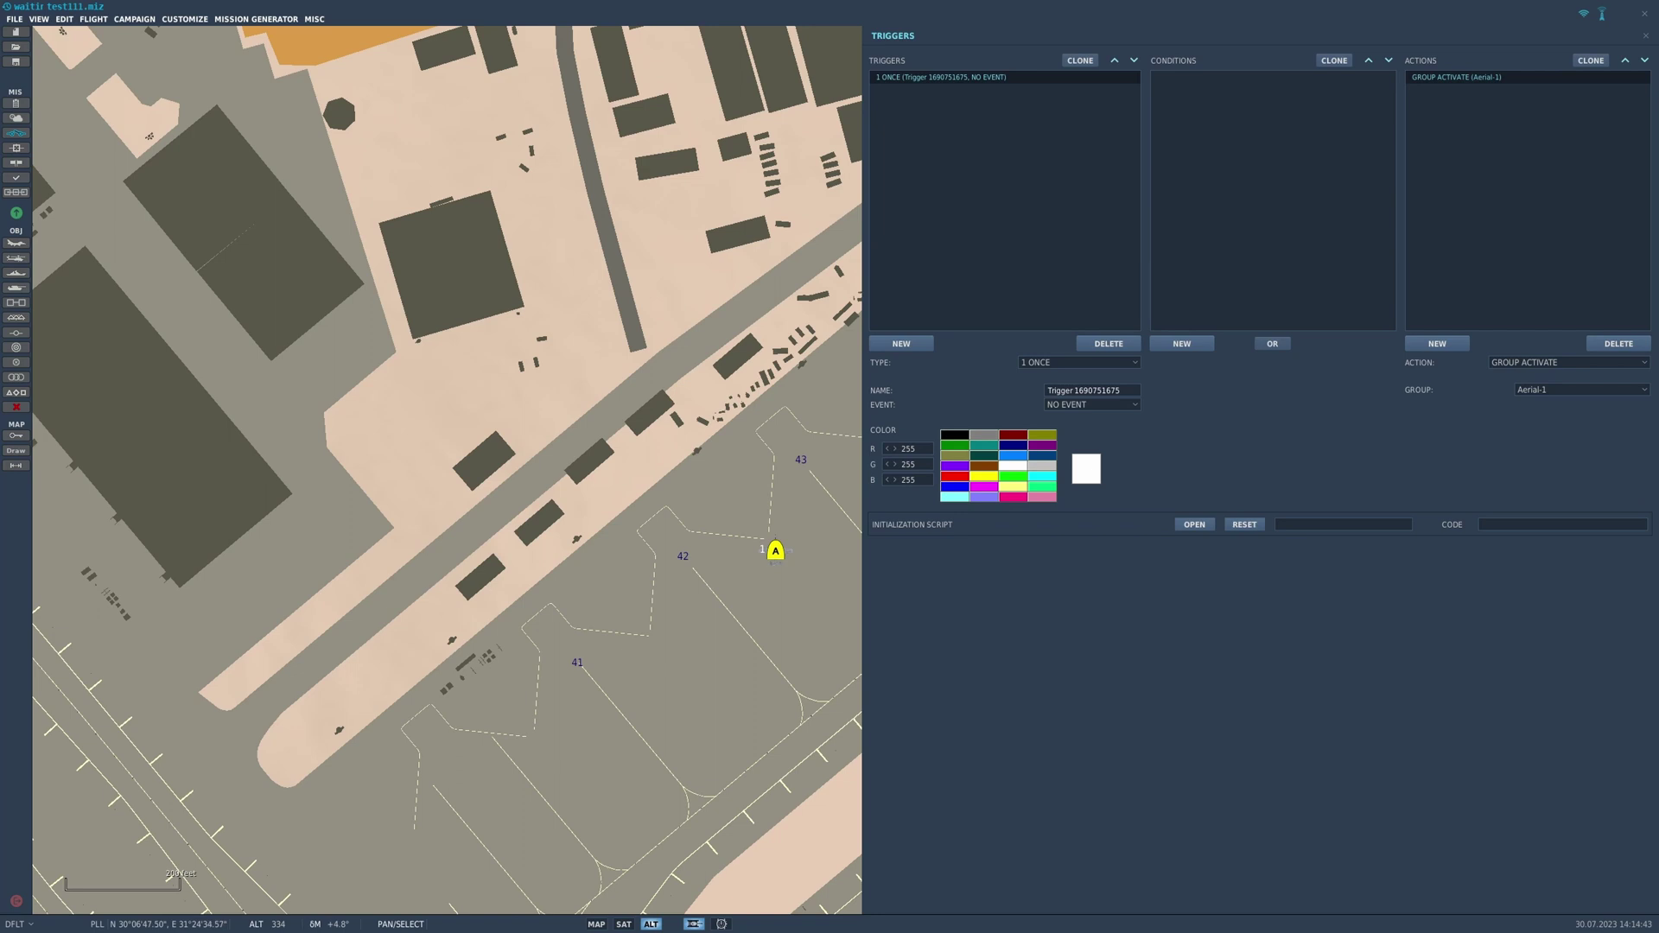
pyautogui.press('Escape')
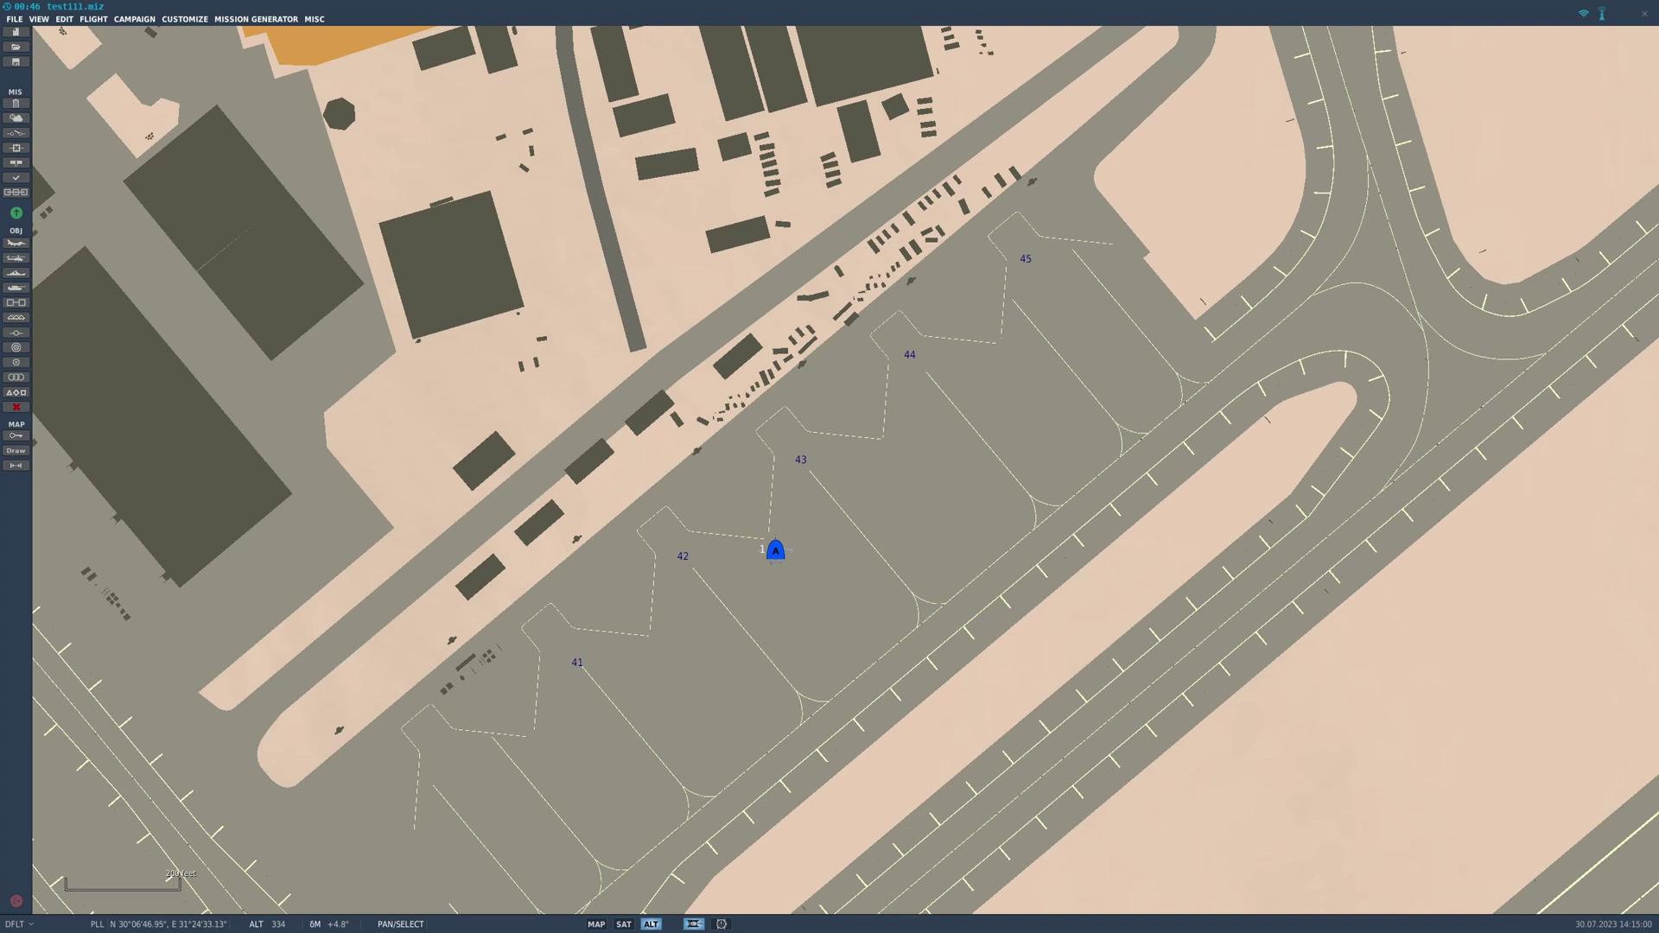
# Delete the A-10A group from the apron.
pyautogui.click(775, 550)
pyautogui.press('Delete')
# Place an F-16CM bl.50 on parking spot 42 with takeoff from parking hot and the skill set to Player.
pyautogui.click(15, 243)
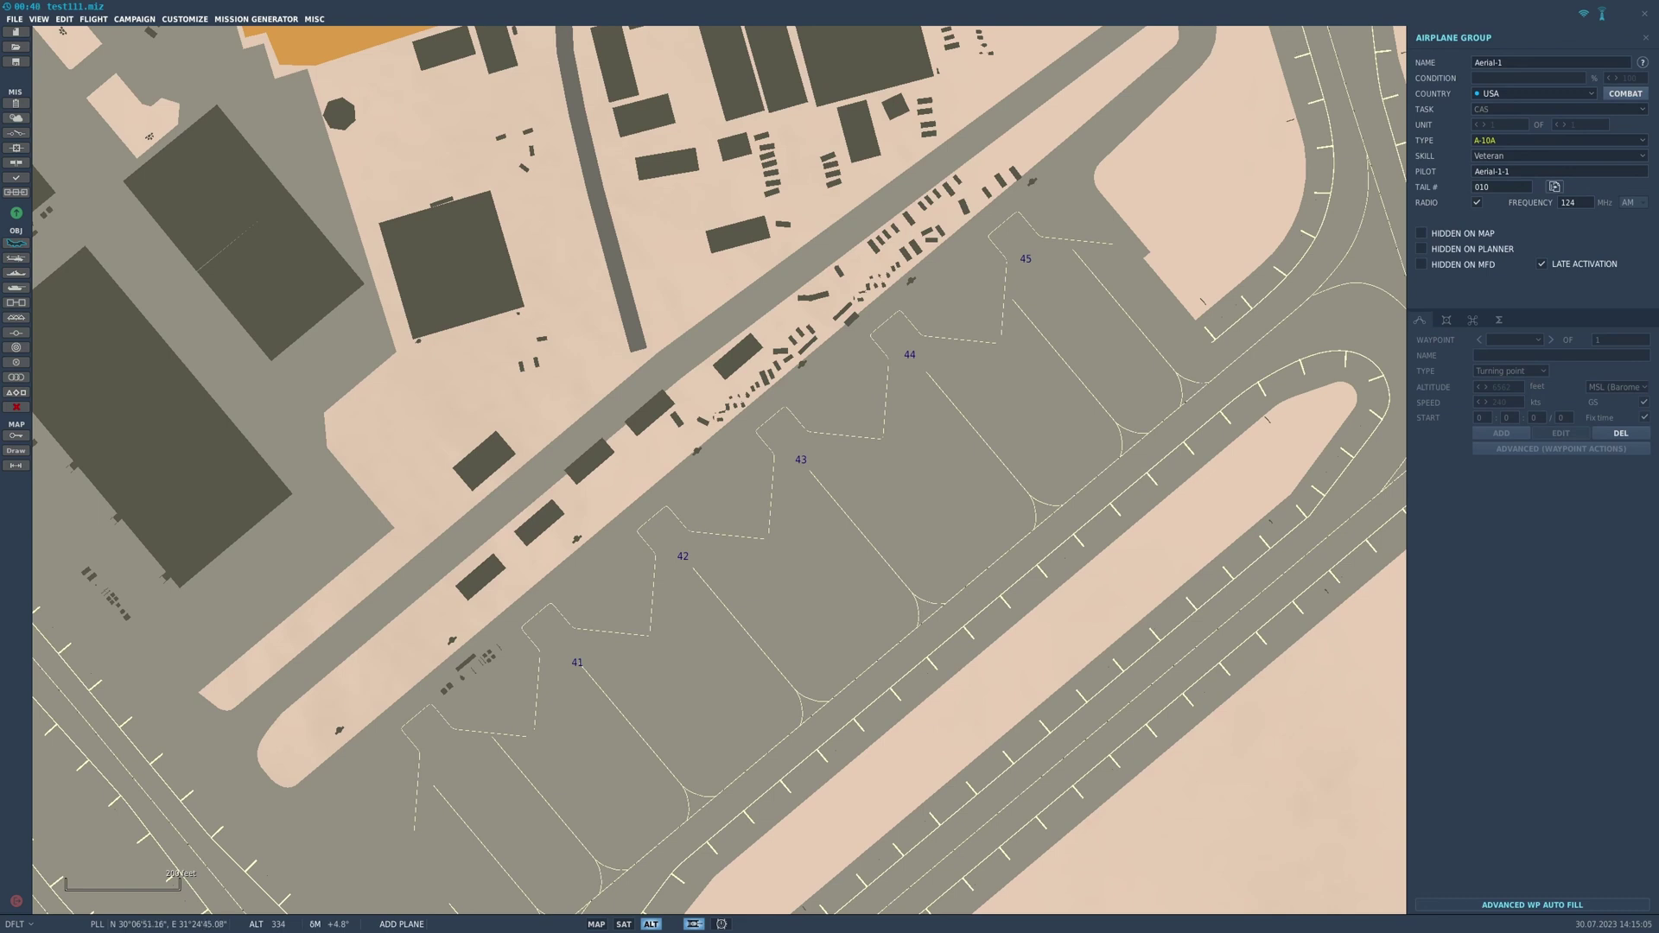
pyautogui.click(1555, 140)
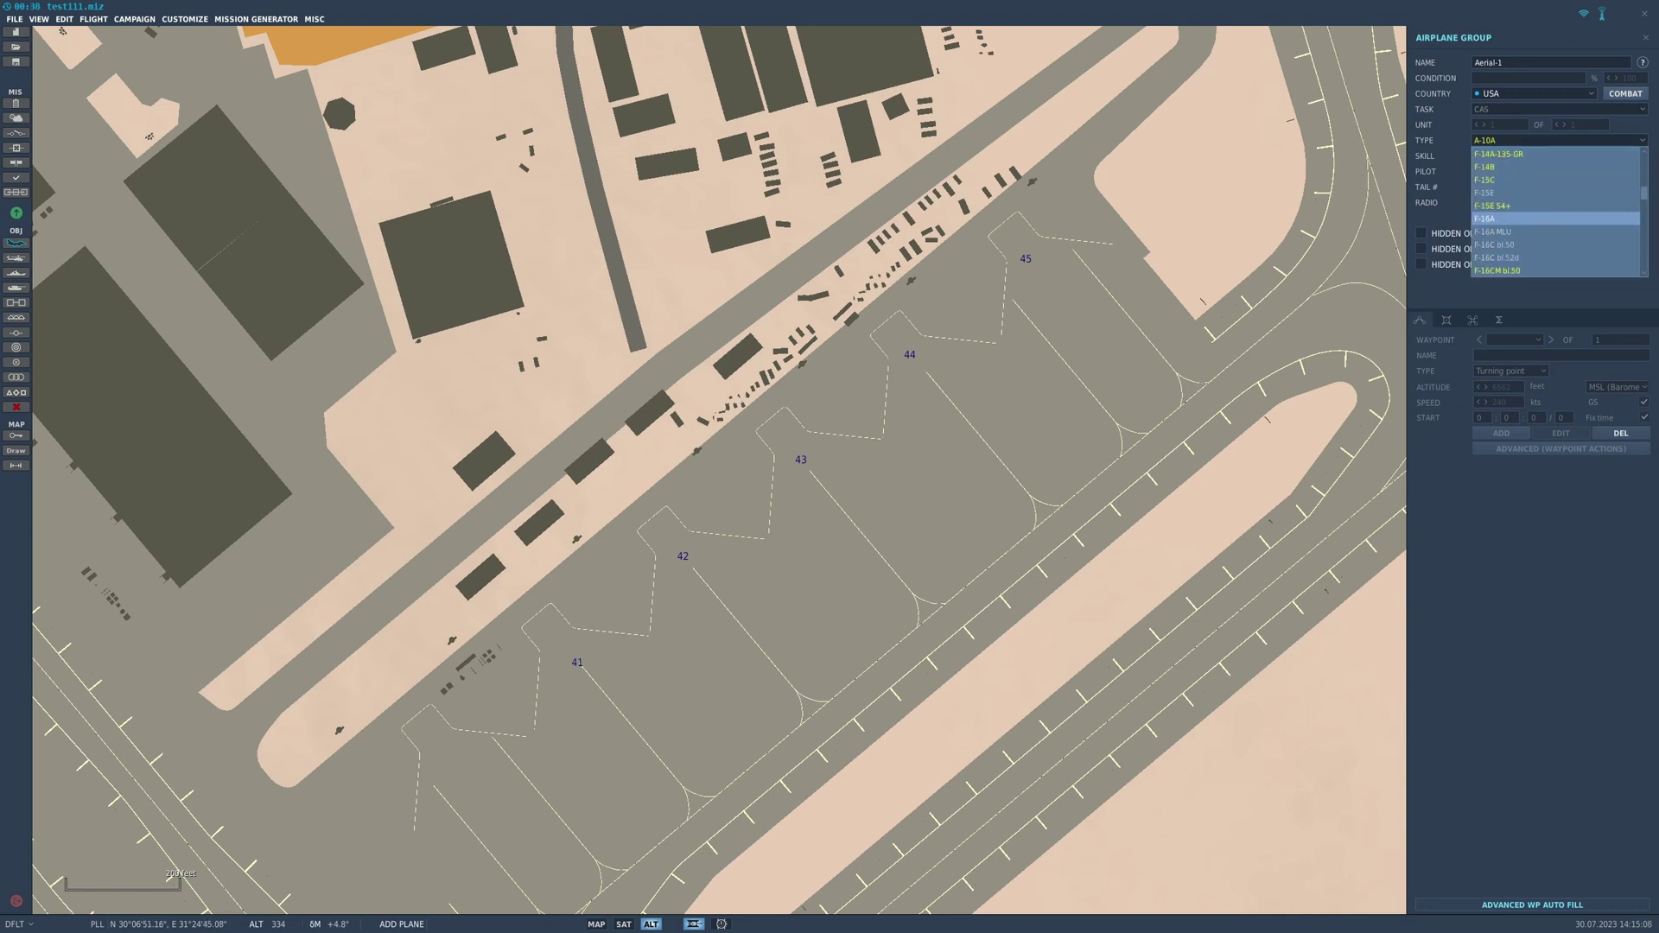
pyautogui.click(1512, 271)
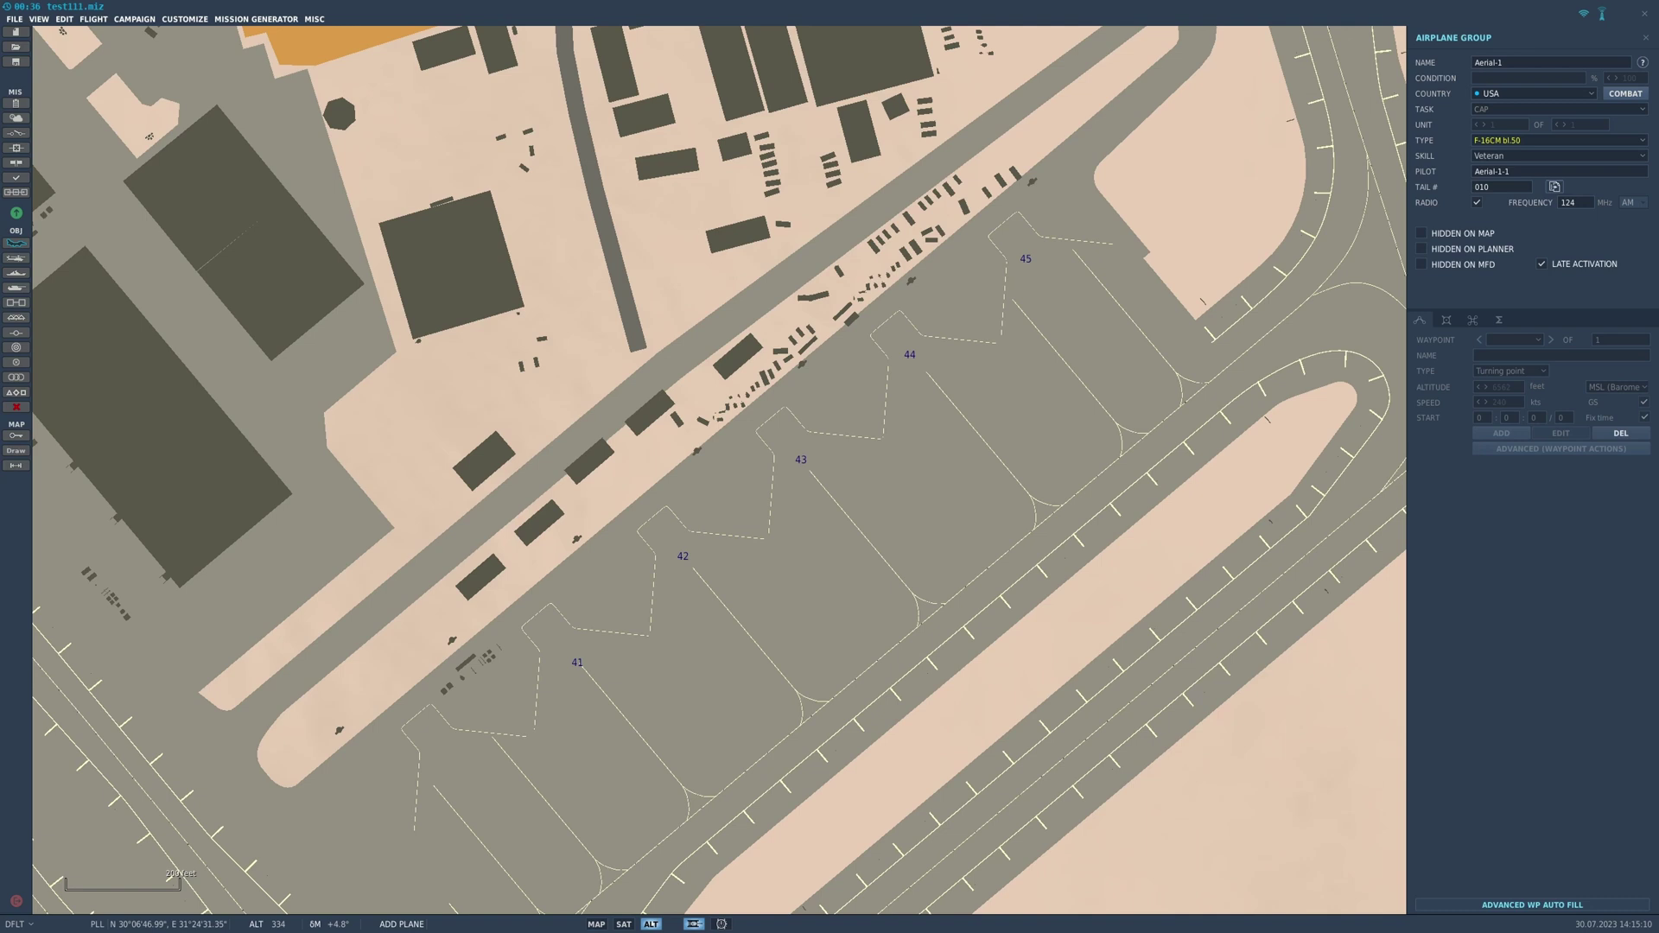
pyautogui.click(682, 557)
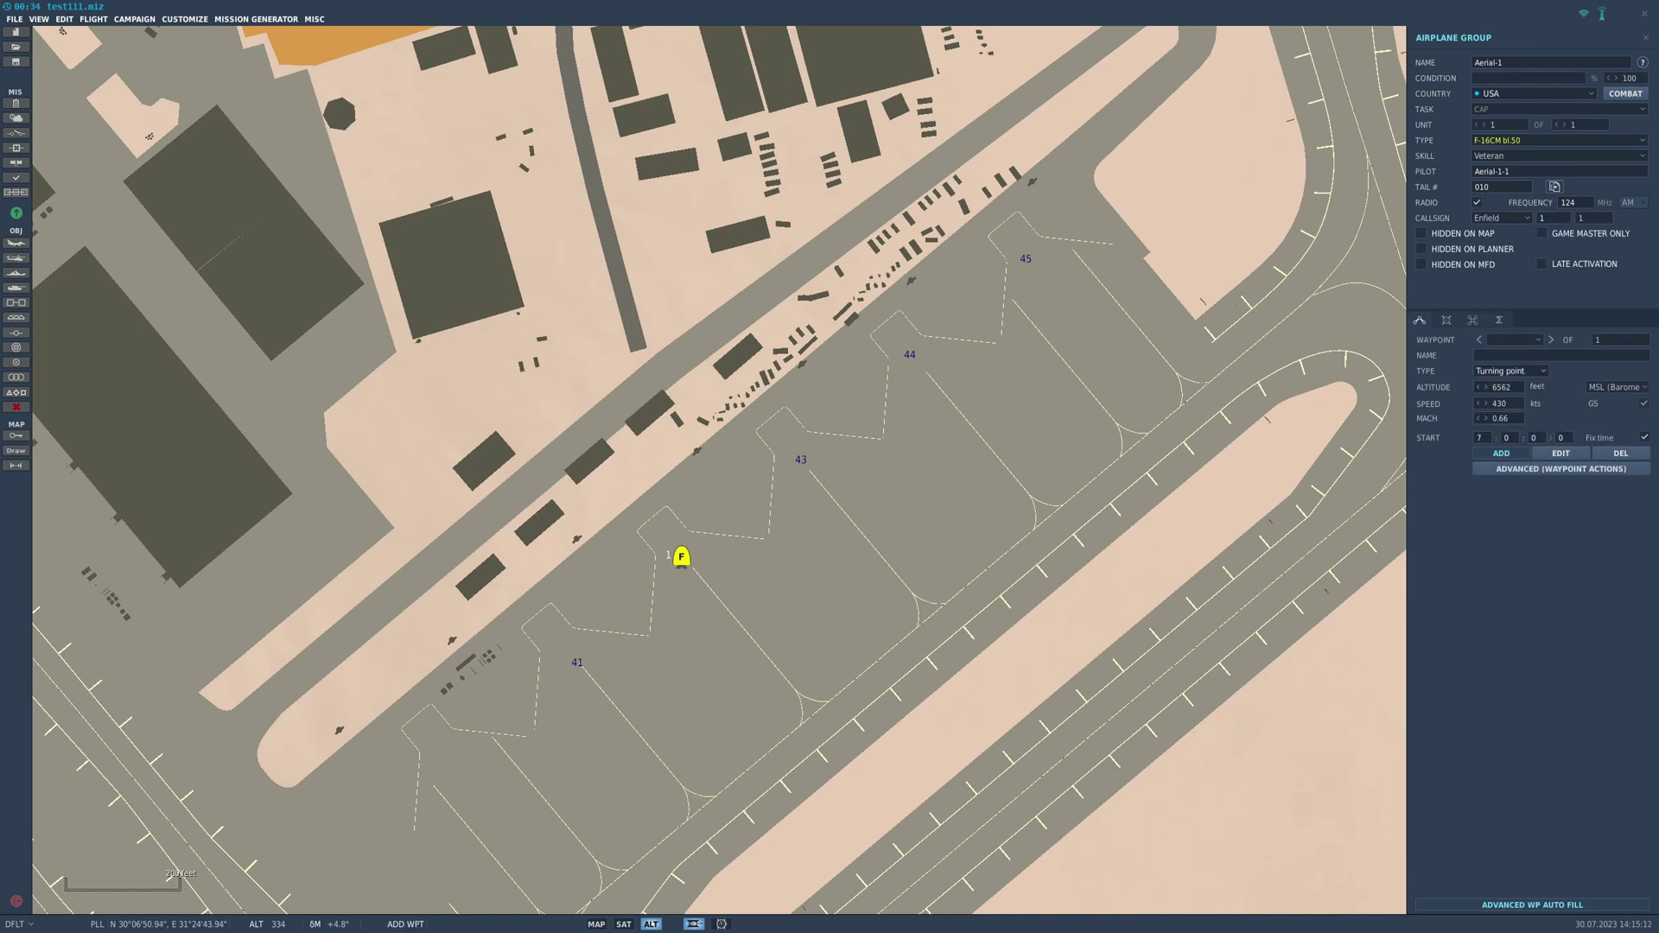
pyautogui.click(1508, 370)
pyautogui.click(1521, 436)
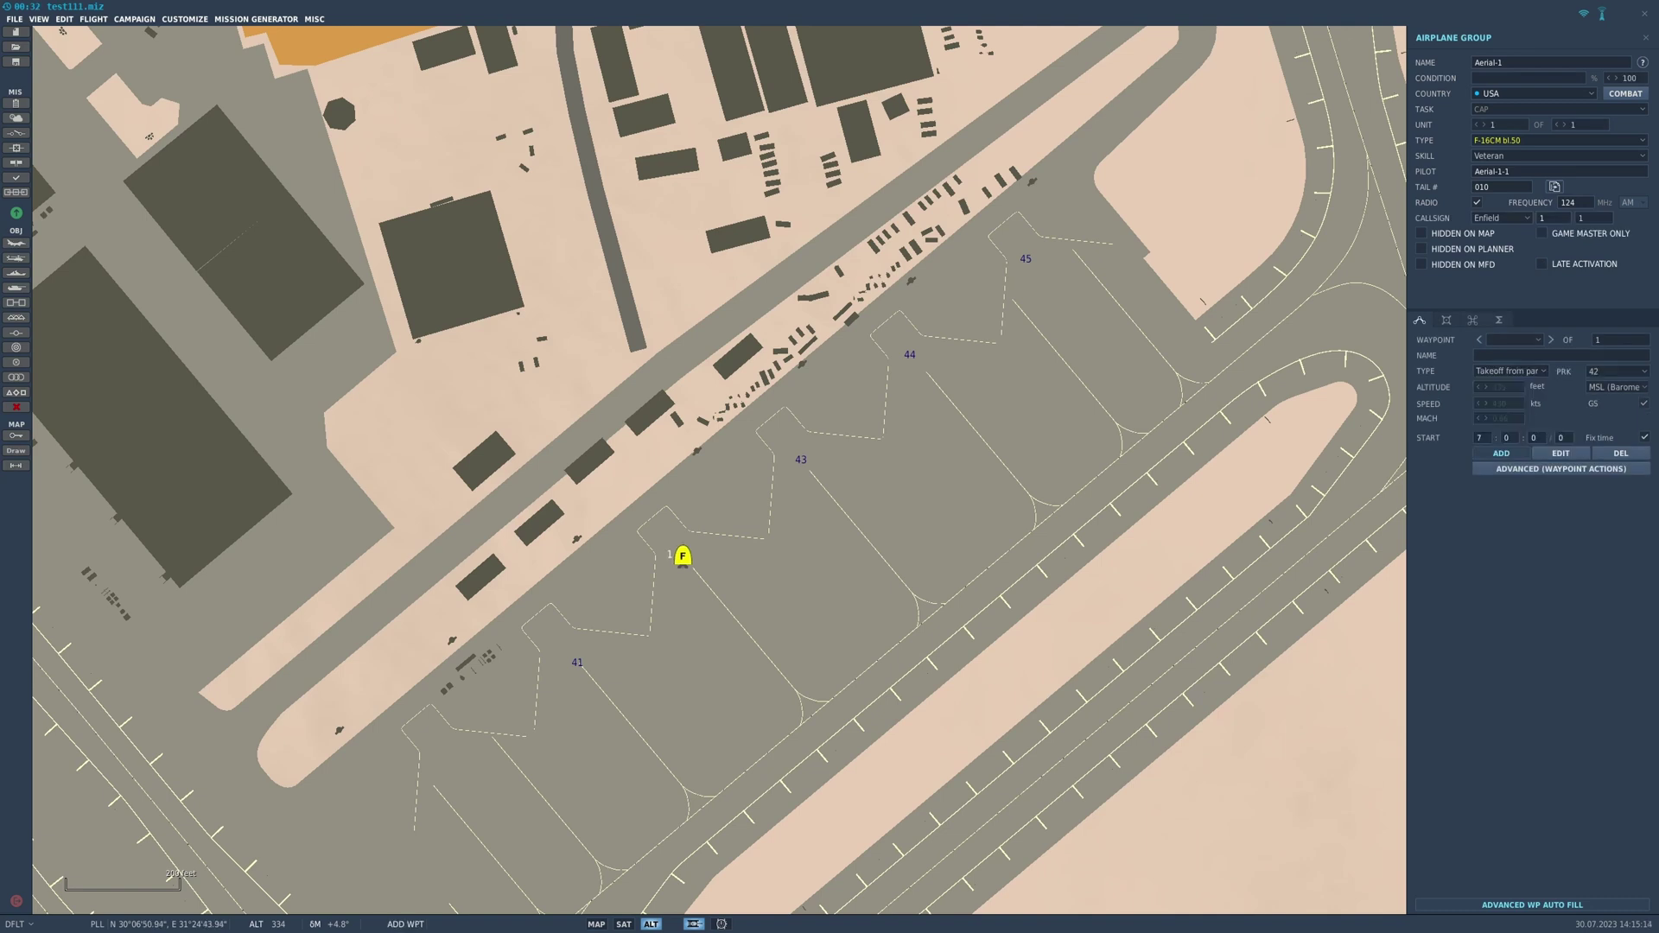
pyautogui.click(1555, 155)
pyautogui.click(1521, 247)
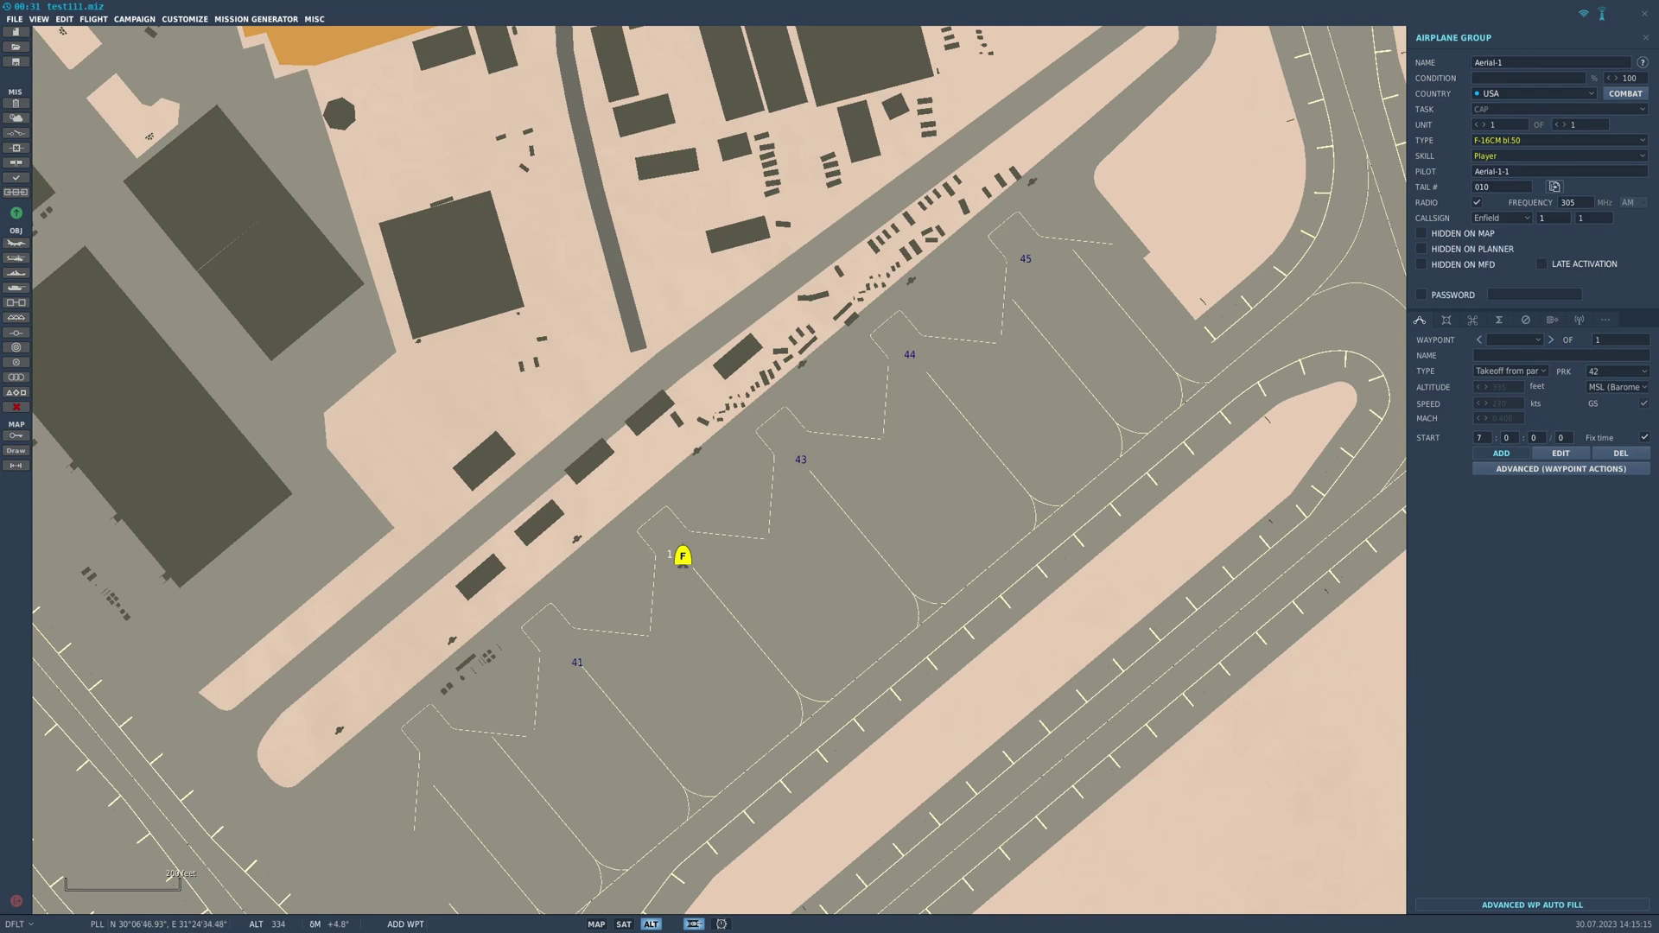
# Place a second F-16CM bl.50 on parking spot 43 and set its waypoint type to Takeoff from ramp.
pyautogui.click(15, 243)
pyautogui.click(796, 463)
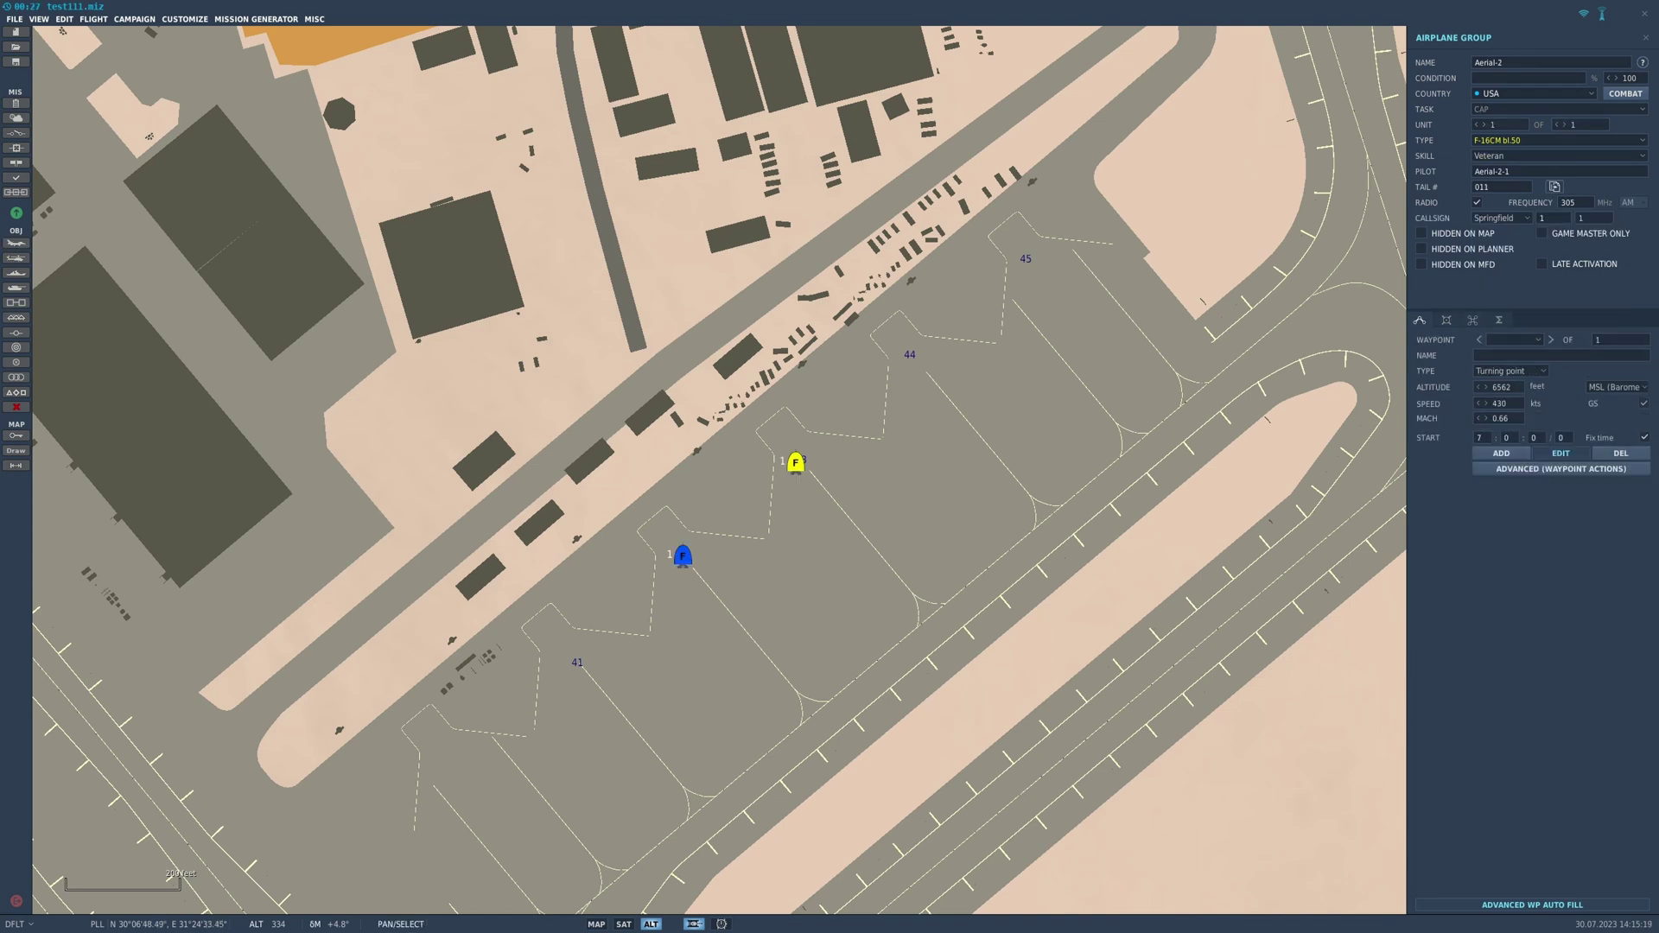
pyautogui.click(1508, 370)
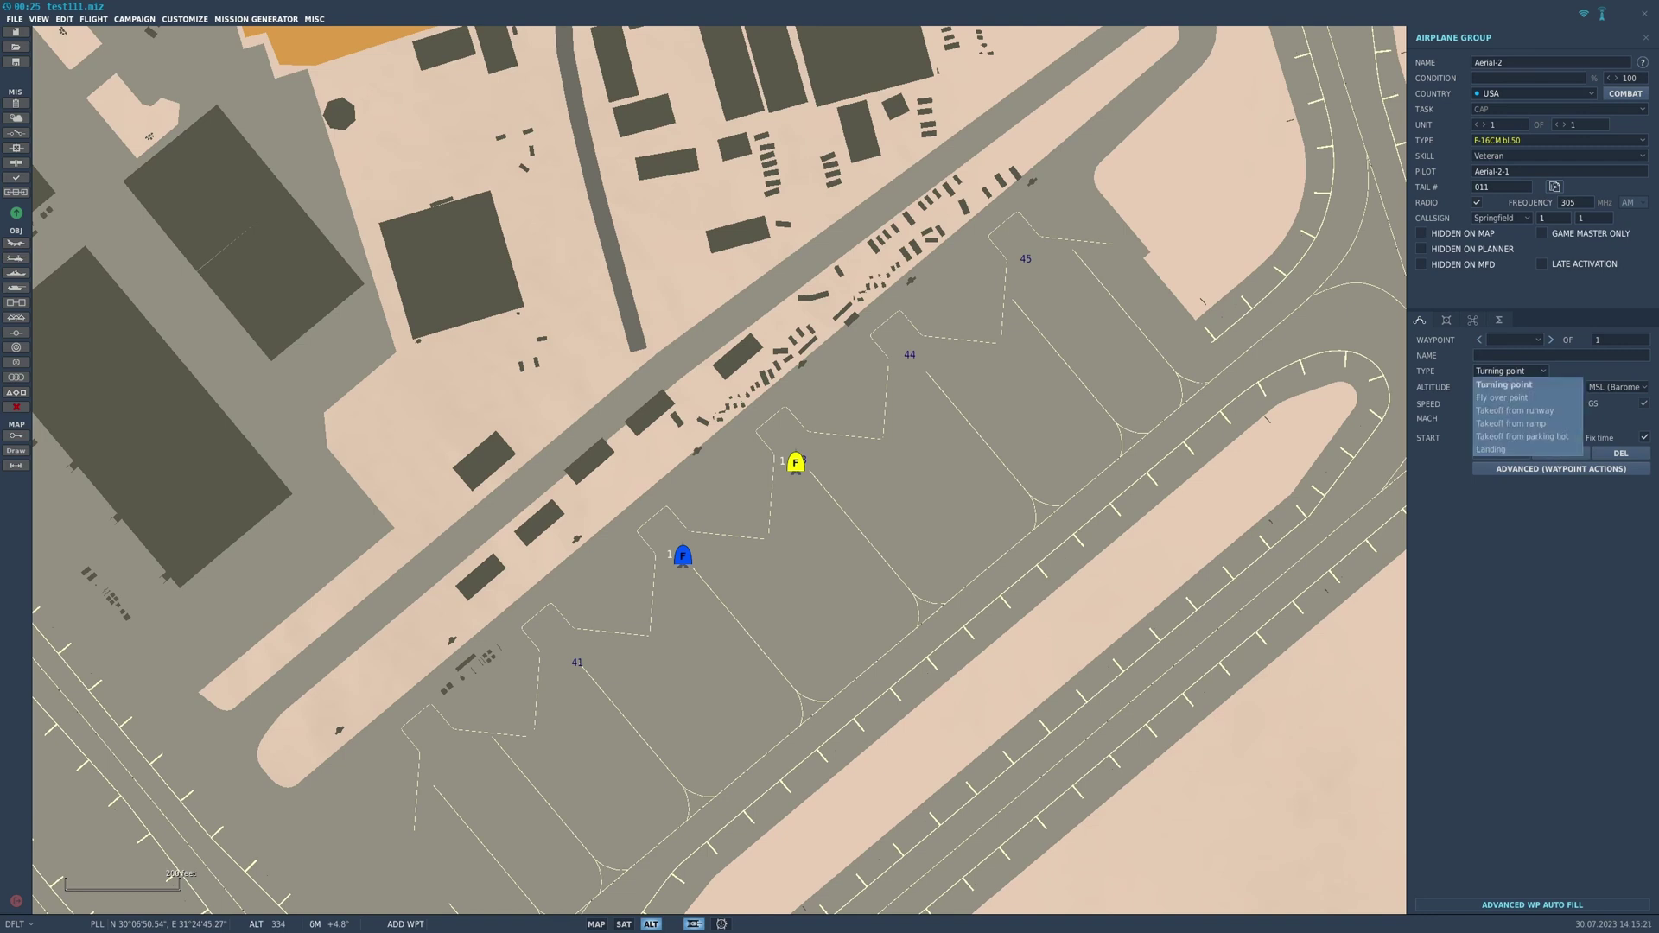
pyautogui.click(1515, 424)
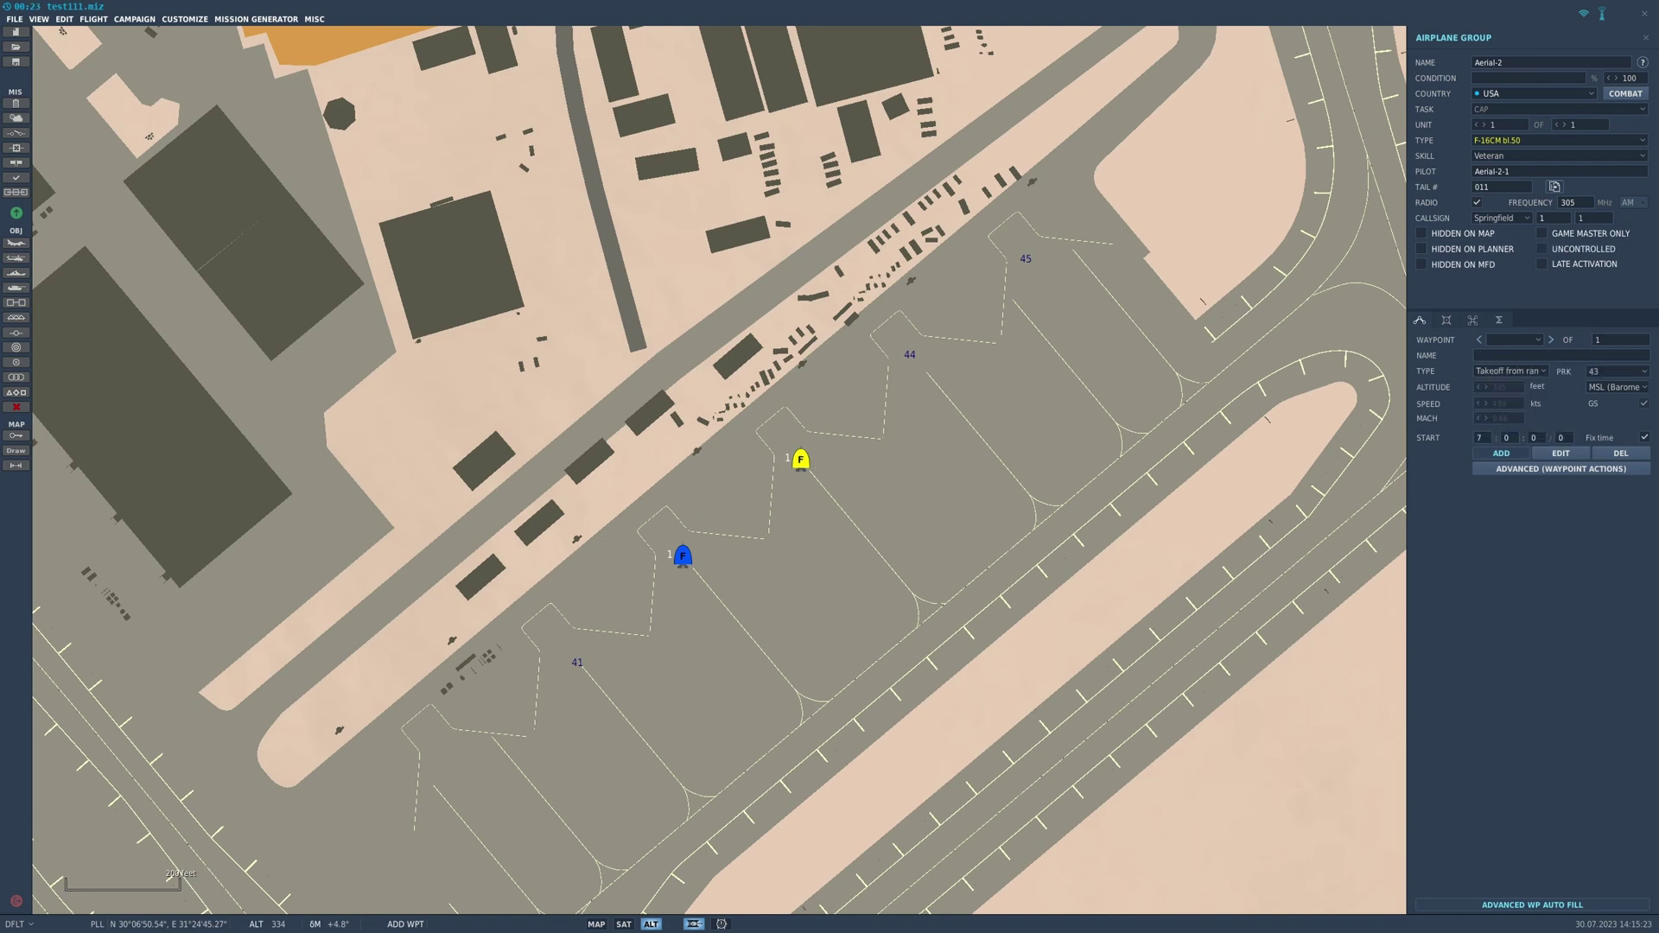
# Give the F-16 on spot 43 the AIM-120C*4, AIM-9X*2, FUEL*2 payload and make it Uncontrolled.
pyautogui.click(1447, 319)
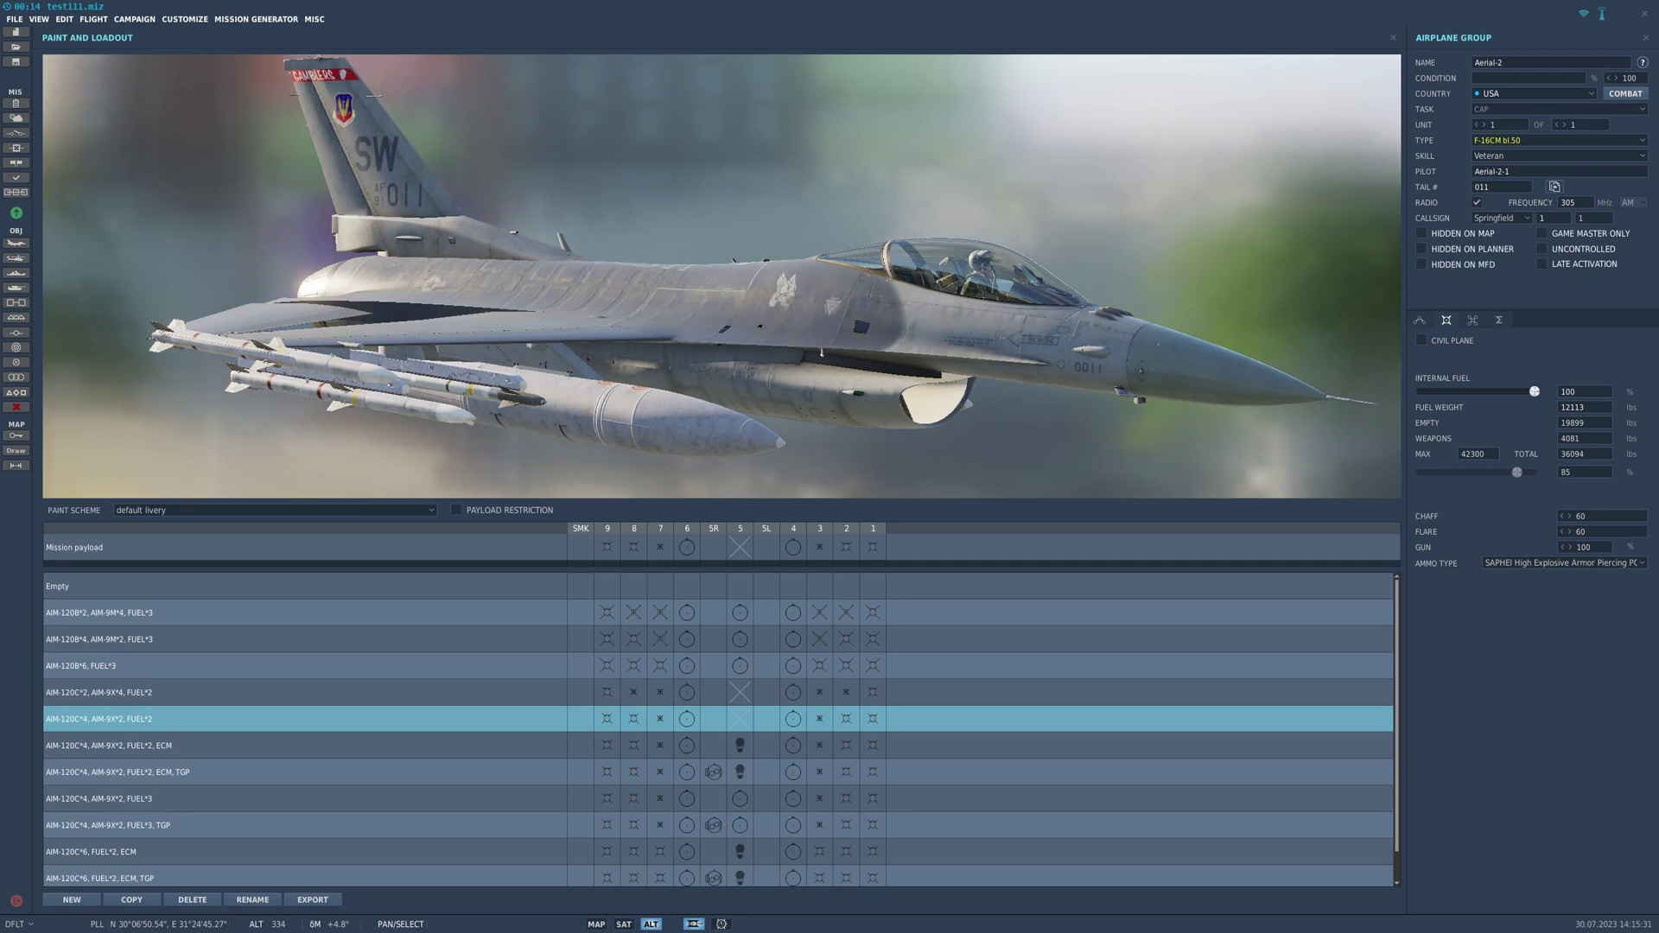
pyautogui.click(1419, 319)
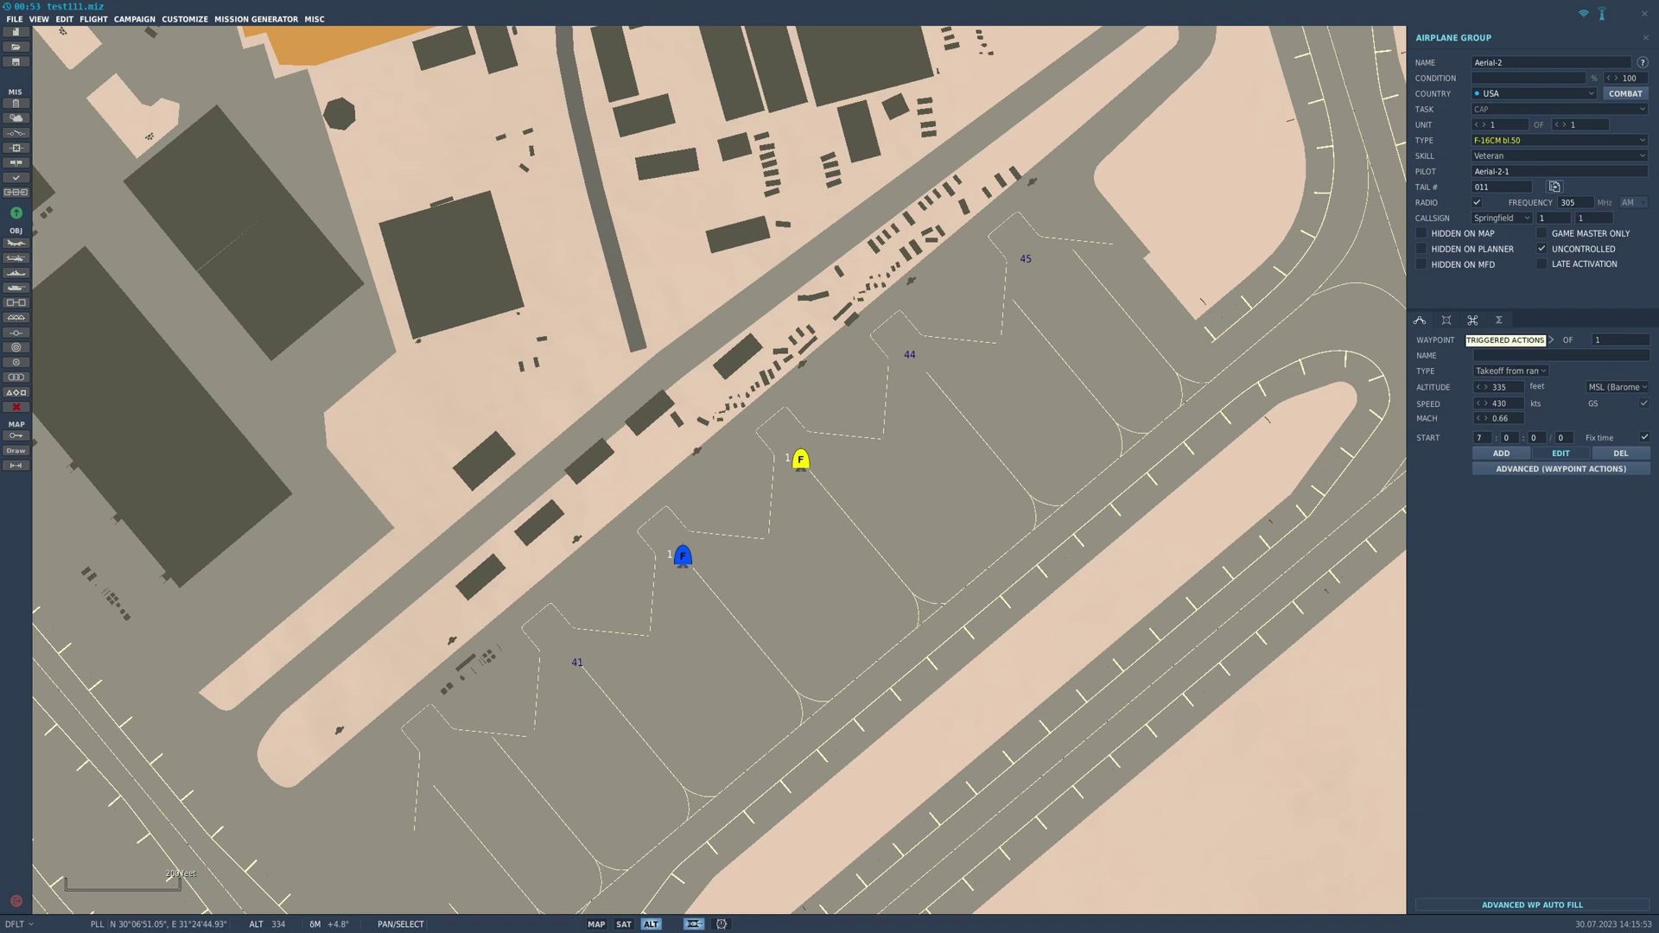
# Add a triggered action to the F-16 on spot 43: Perform Command, Start, named "start viper east".
pyautogui.click(1472, 320)
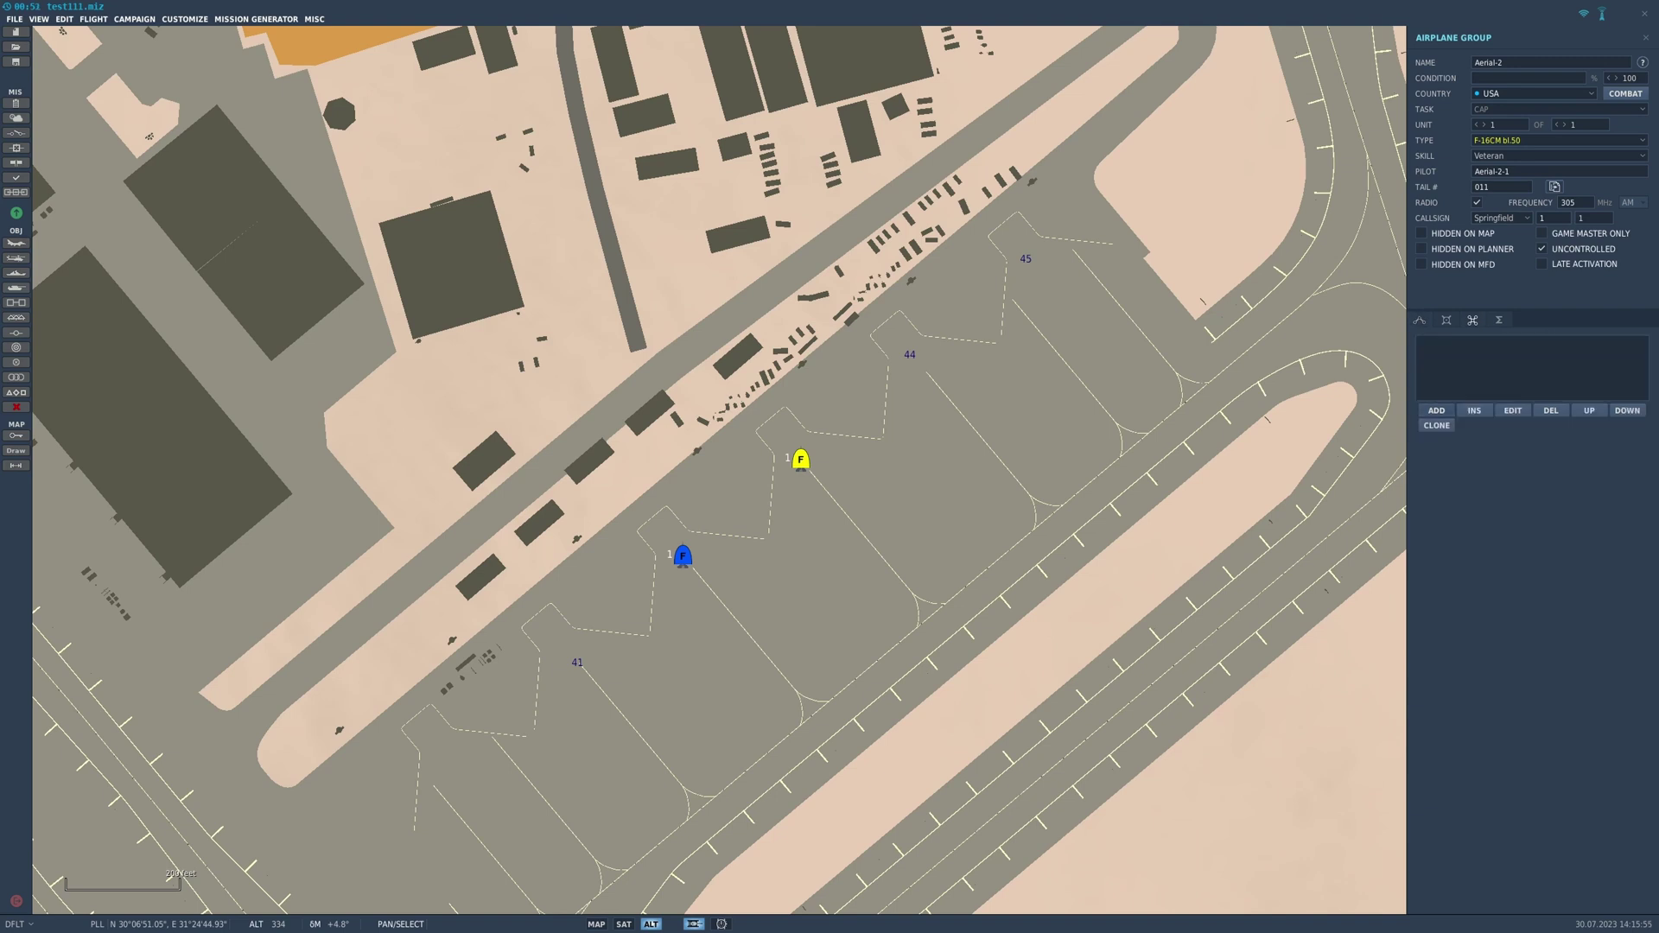
pyautogui.click(1436, 410)
pyautogui.click(1307, 295)
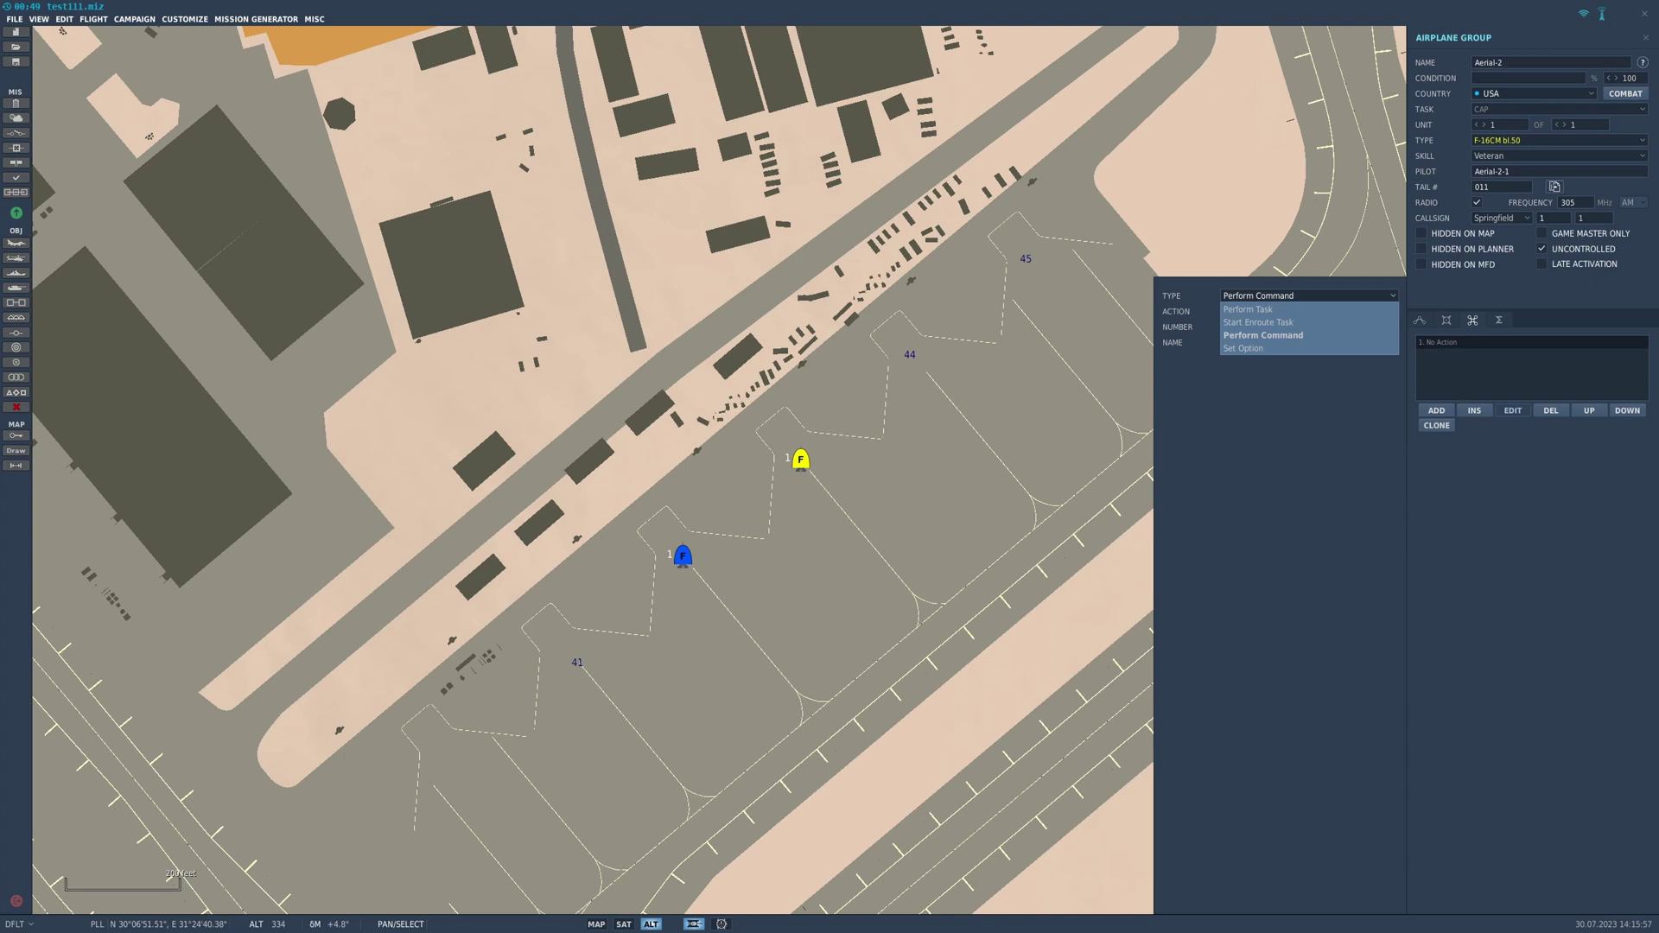
pyautogui.click(1276, 335)
pyautogui.click(1307, 311)
pyautogui.scroll(-3, 1276, 364)
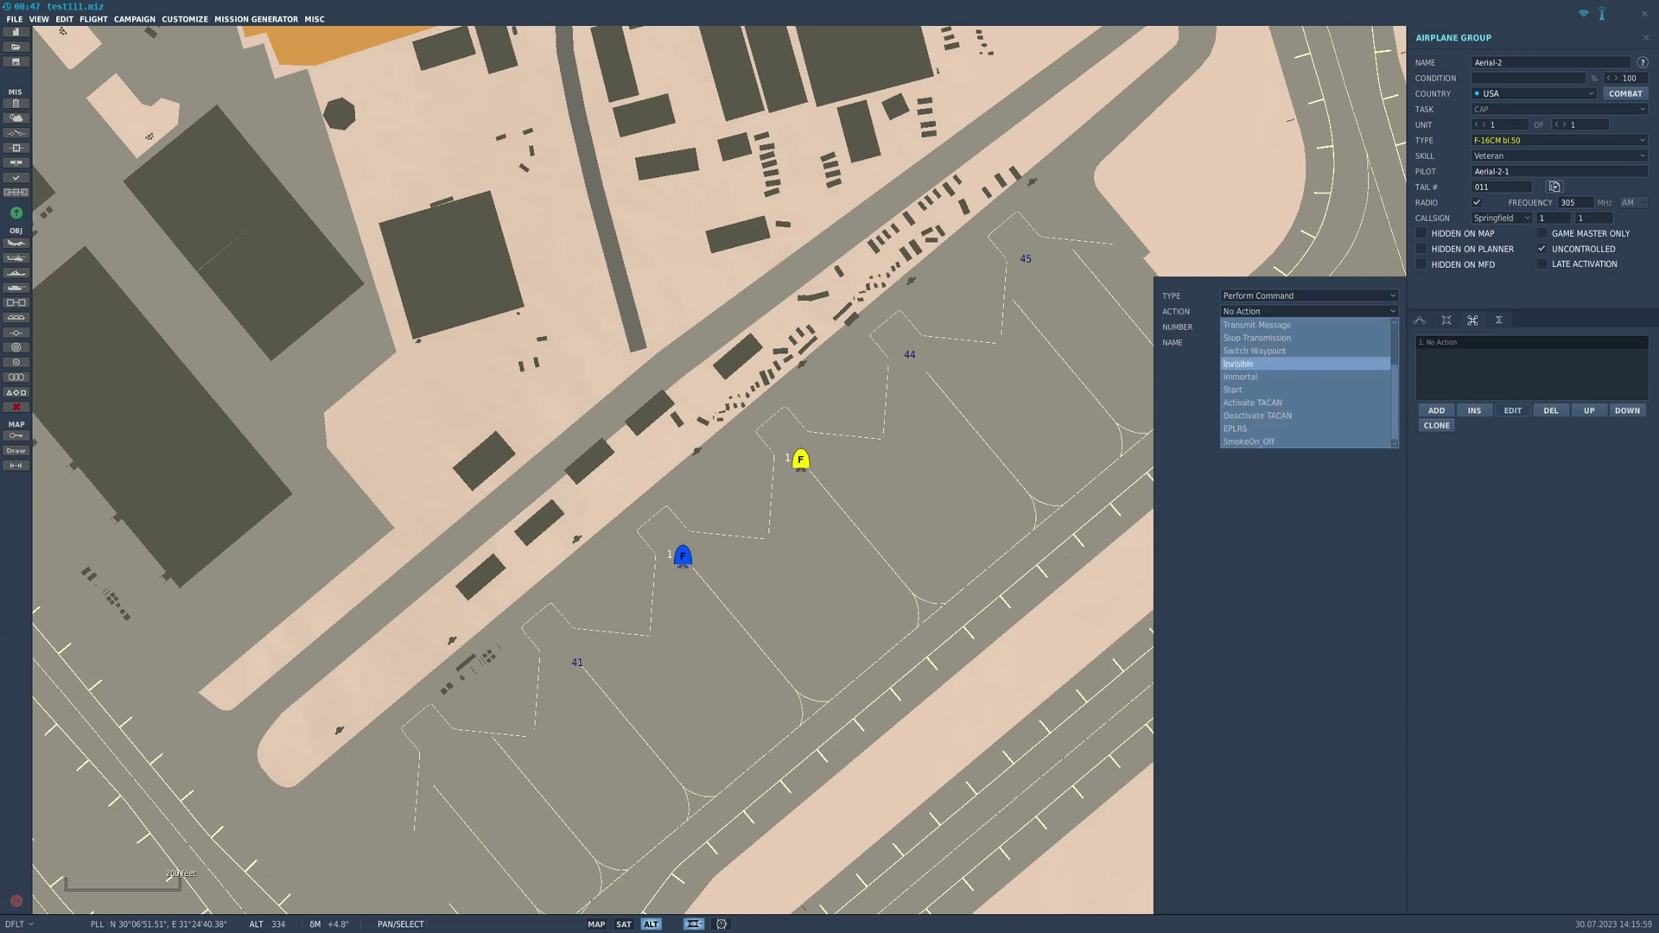
pyautogui.click(1276, 389)
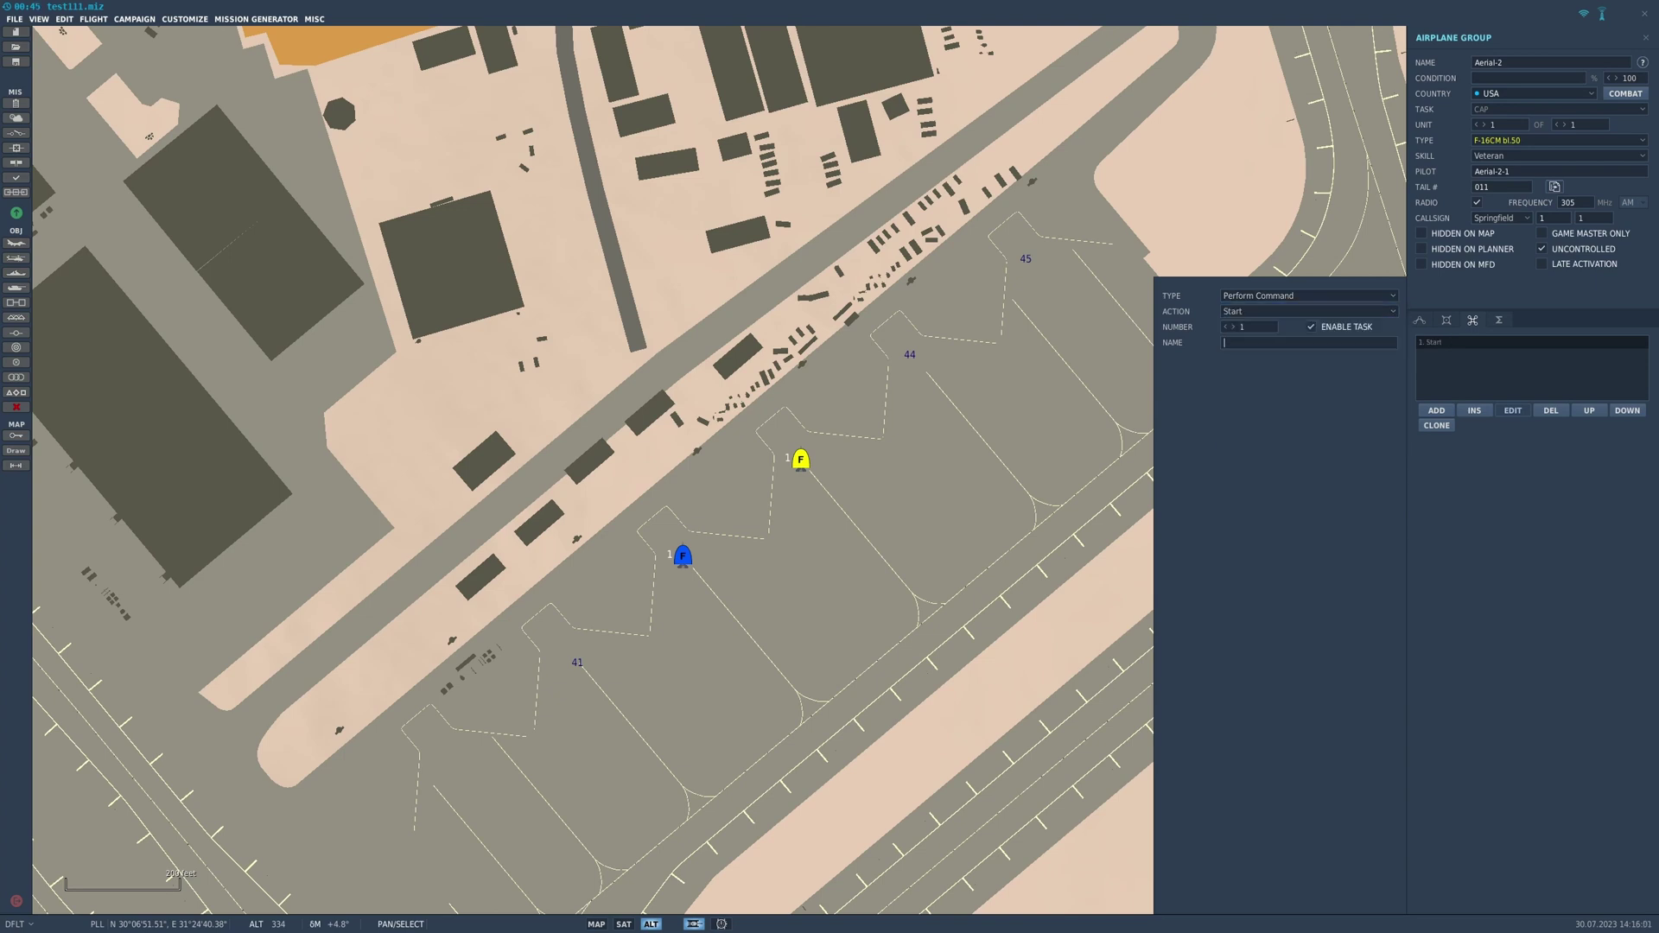
pyautogui.write('start viper east')
pyautogui.press('Escape')
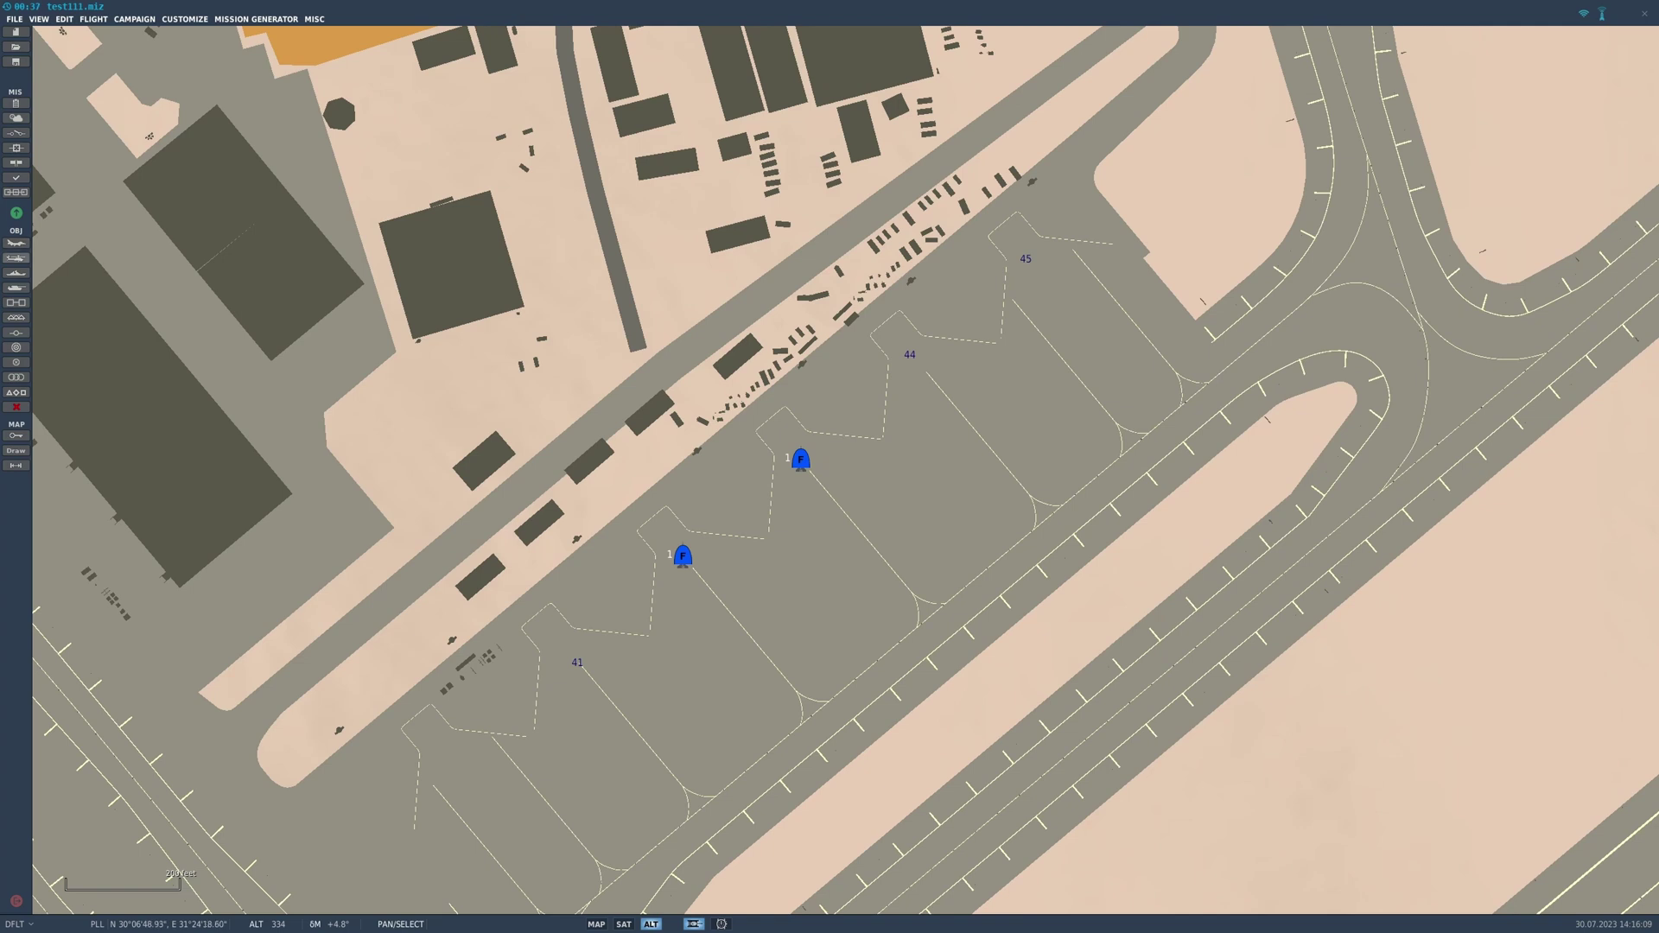
# Place a third F-16CM bl.50 on parking spot 41 and set its waypoint type to Takeoff from ramp.
pyautogui.click(16, 243)
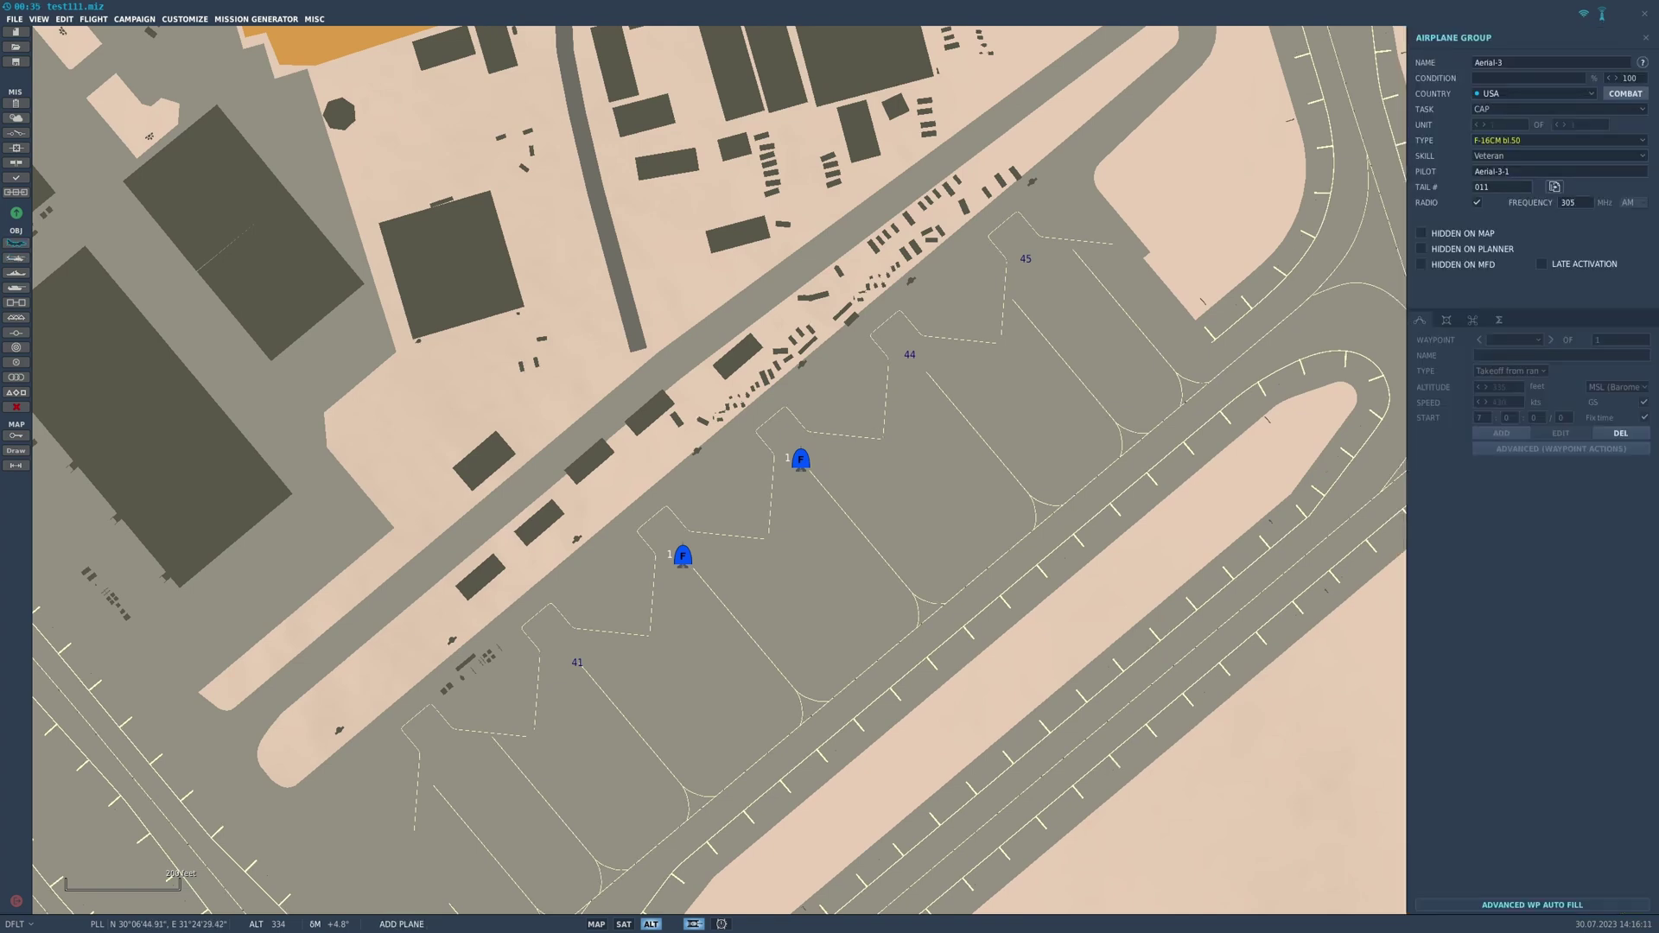
pyautogui.click(575, 663)
pyautogui.click(1509, 371)
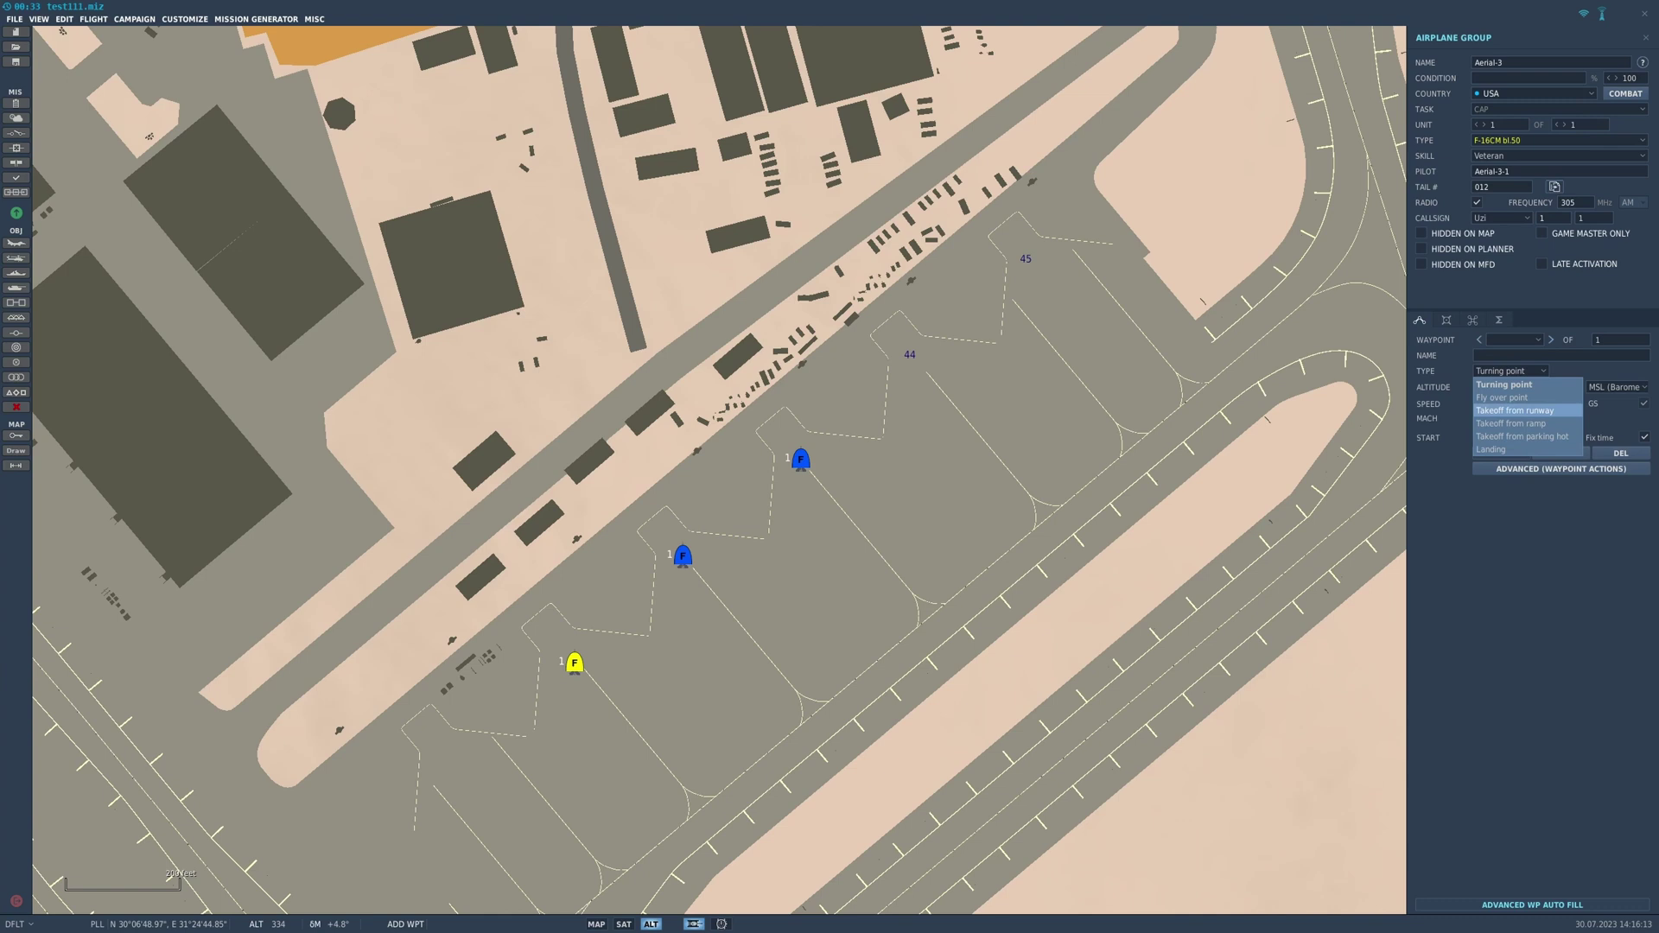
pyautogui.click(1512, 415)
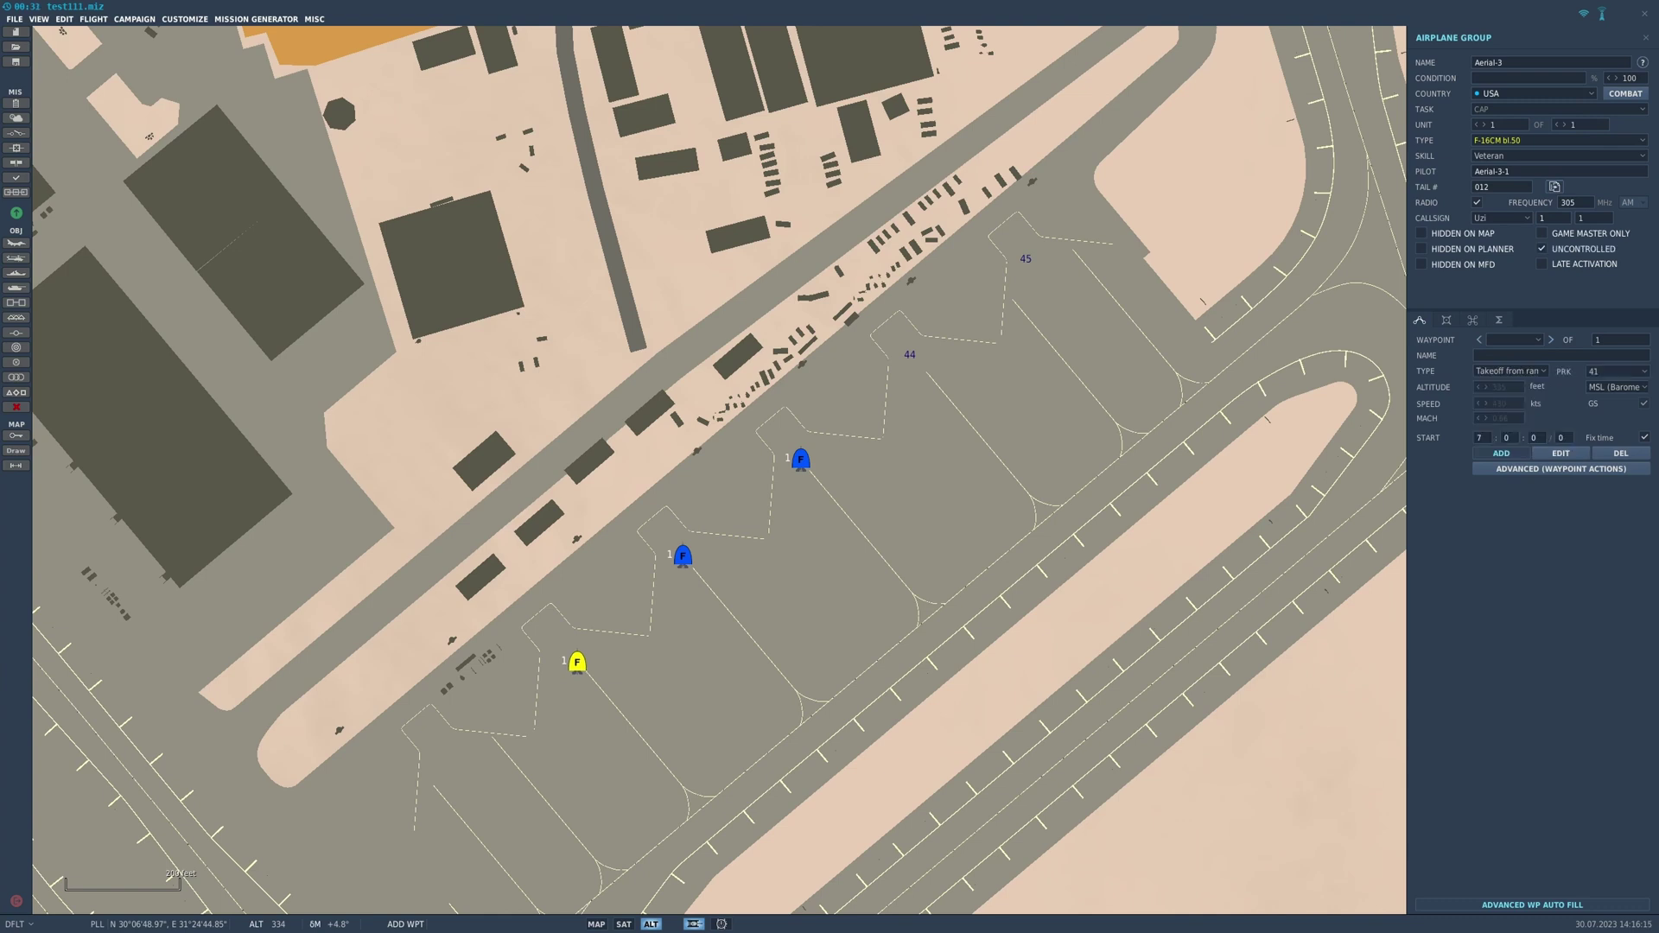
# Give the F-16 on spot 41 the 64th Aggressor Squadron "Ghost" paint scheme and the AIM-120C*6, FUEL*3 payload.
pyautogui.click(1445, 319)
pyautogui.click(275, 509)
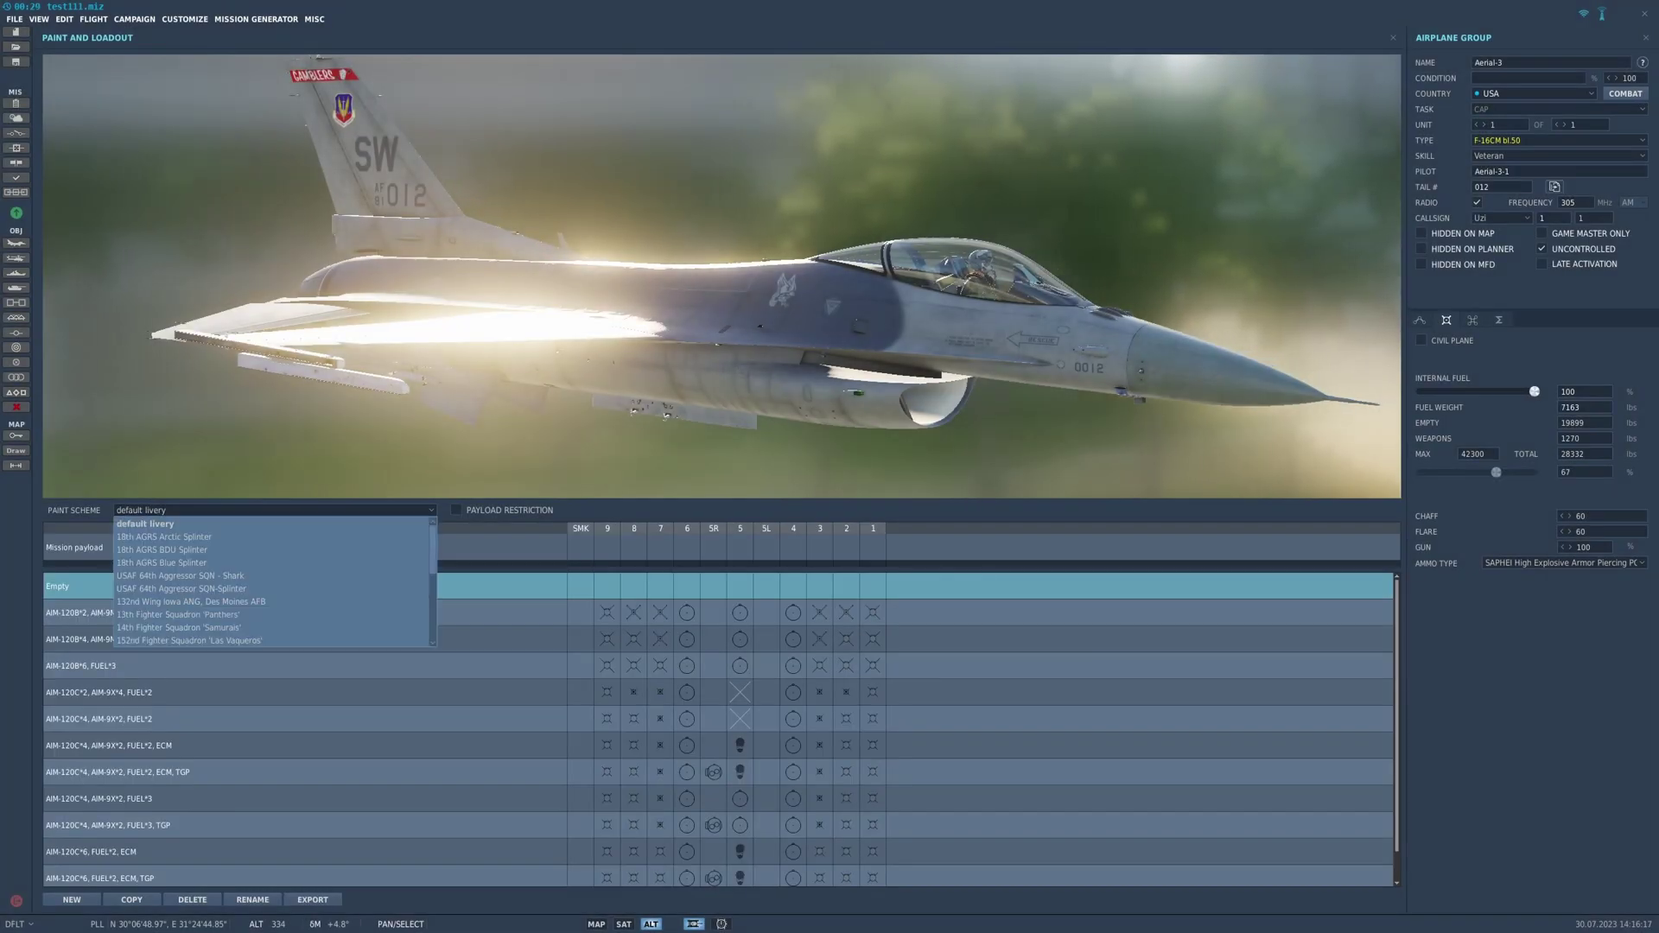
pyautogui.click(177, 601)
pyautogui.scroll(-1, 177, 601)
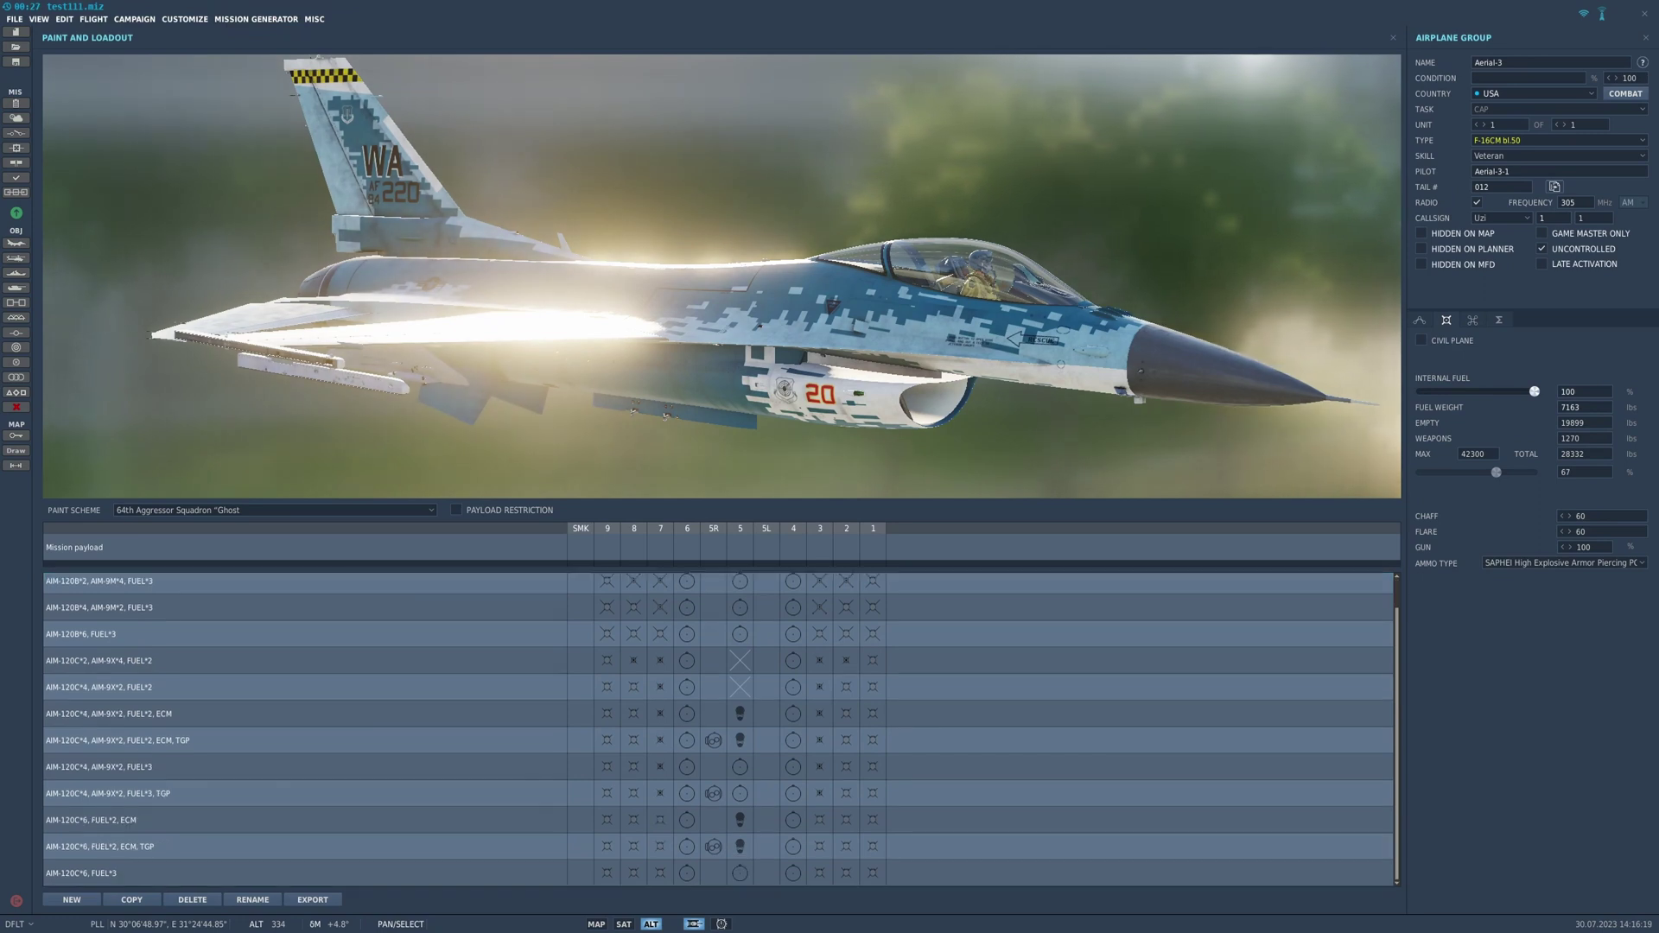
pyautogui.click(177, 873)
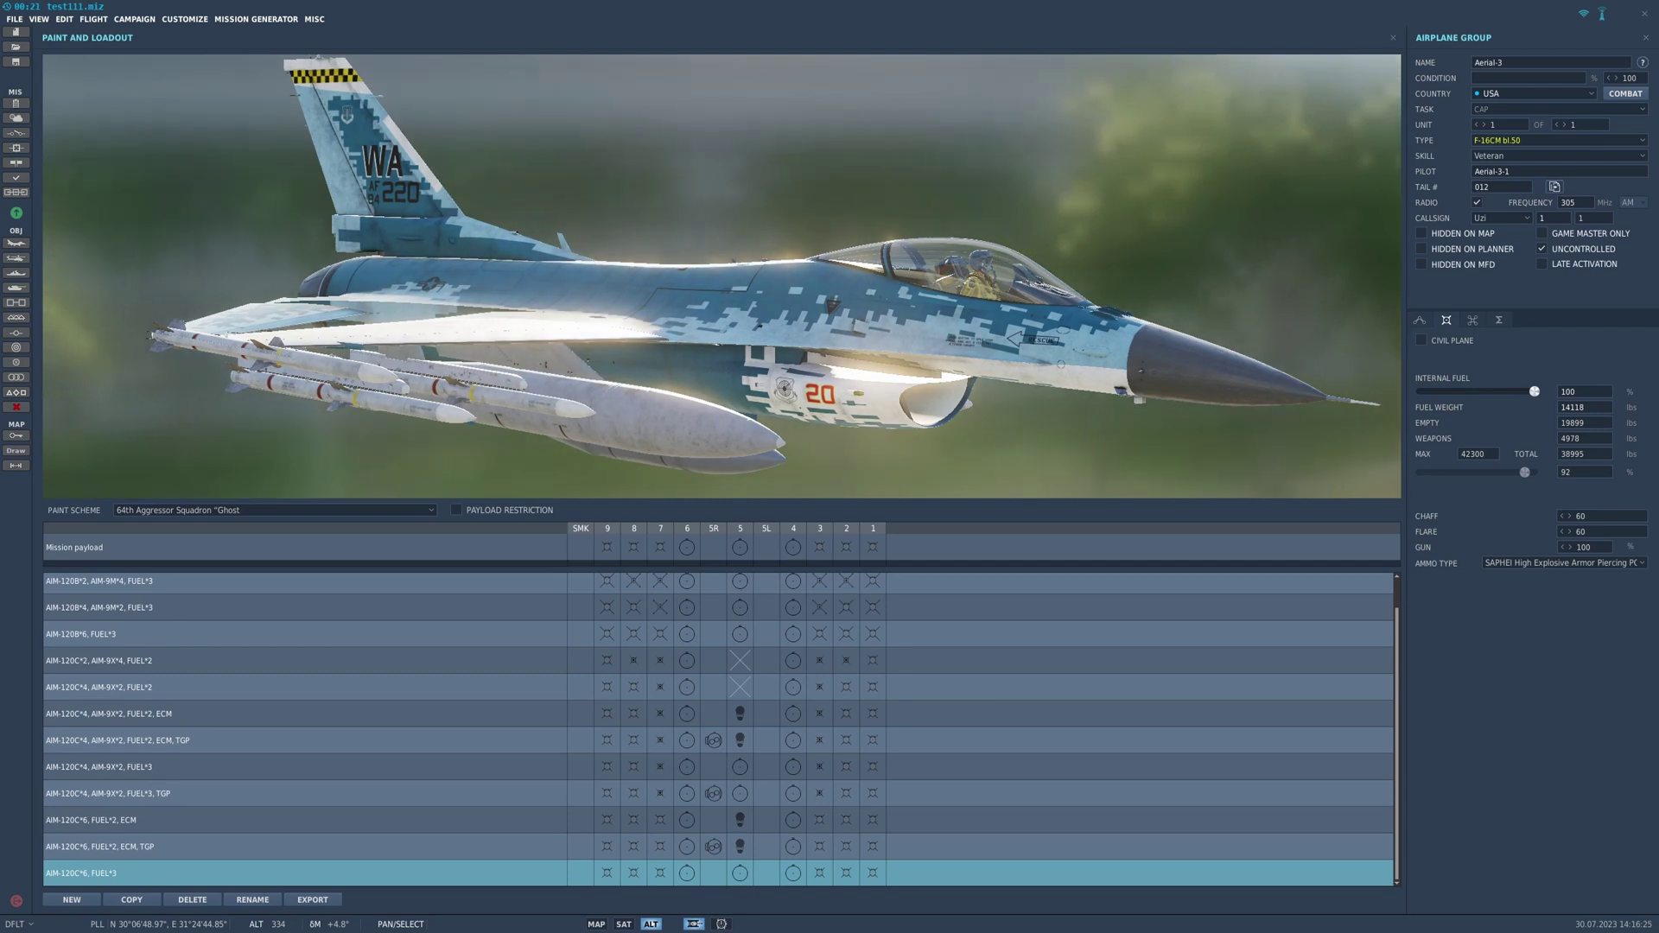
# Add a Start command named "start viper west" to the triggered actions of the F-16 on spot 41 and review it.
pyautogui.click(1471, 320)
pyautogui.click(1436, 410)
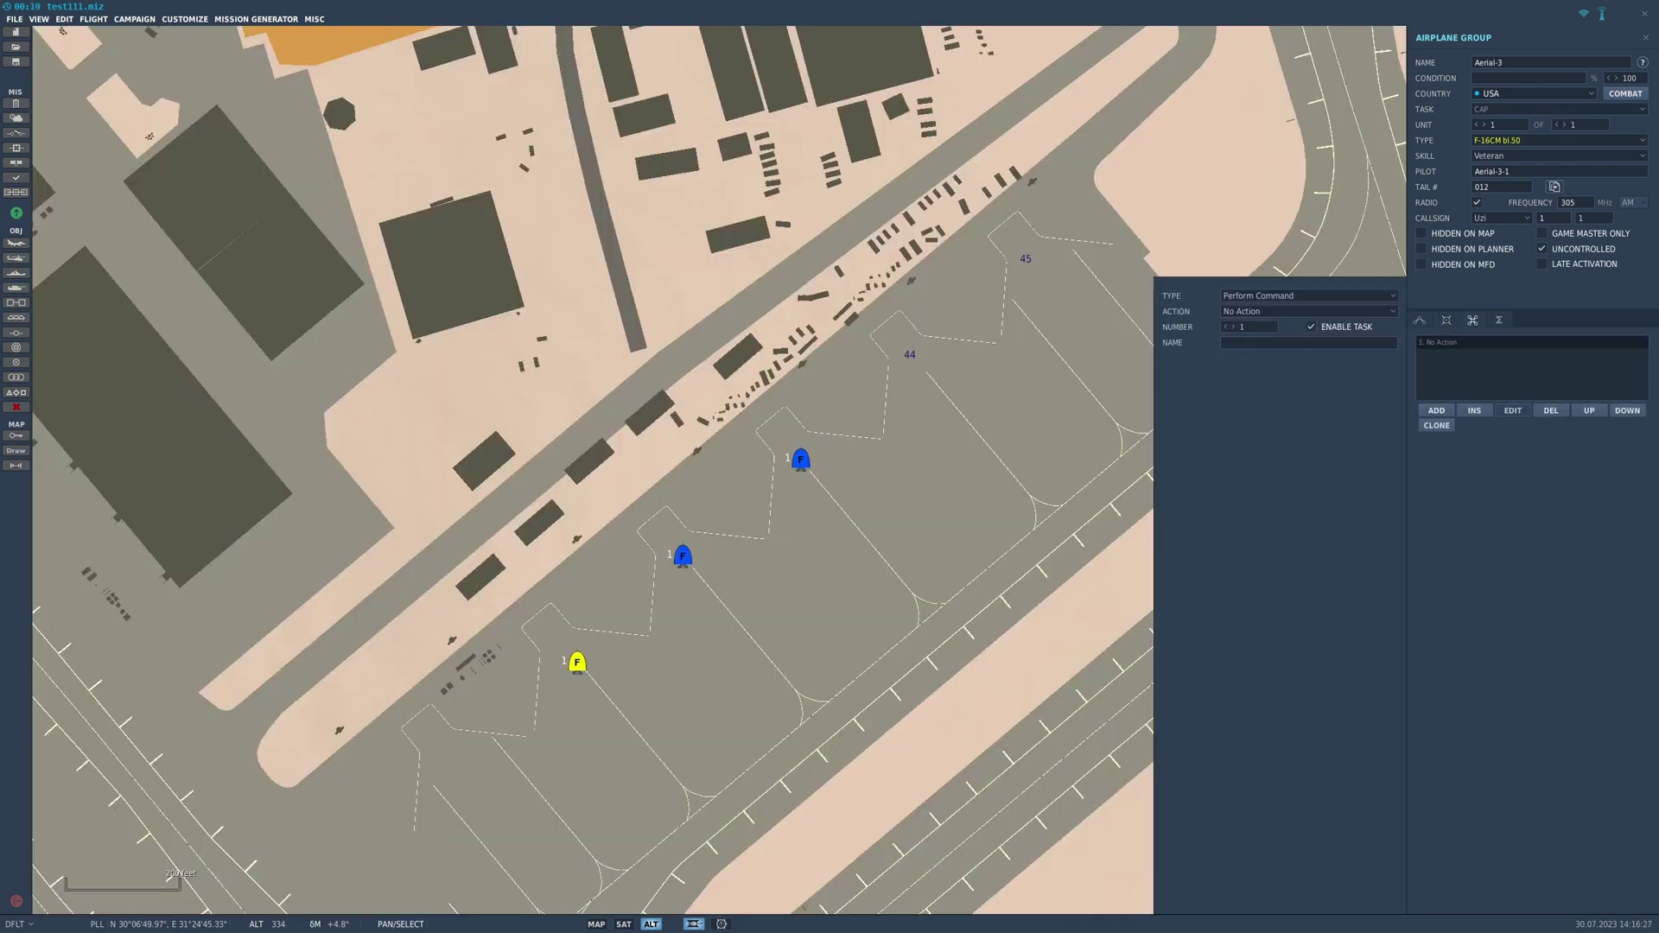
pyautogui.click(1307, 311)
pyautogui.click(1244, 390)
pyautogui.write('start viper west')
pyautogui.press('Escape')
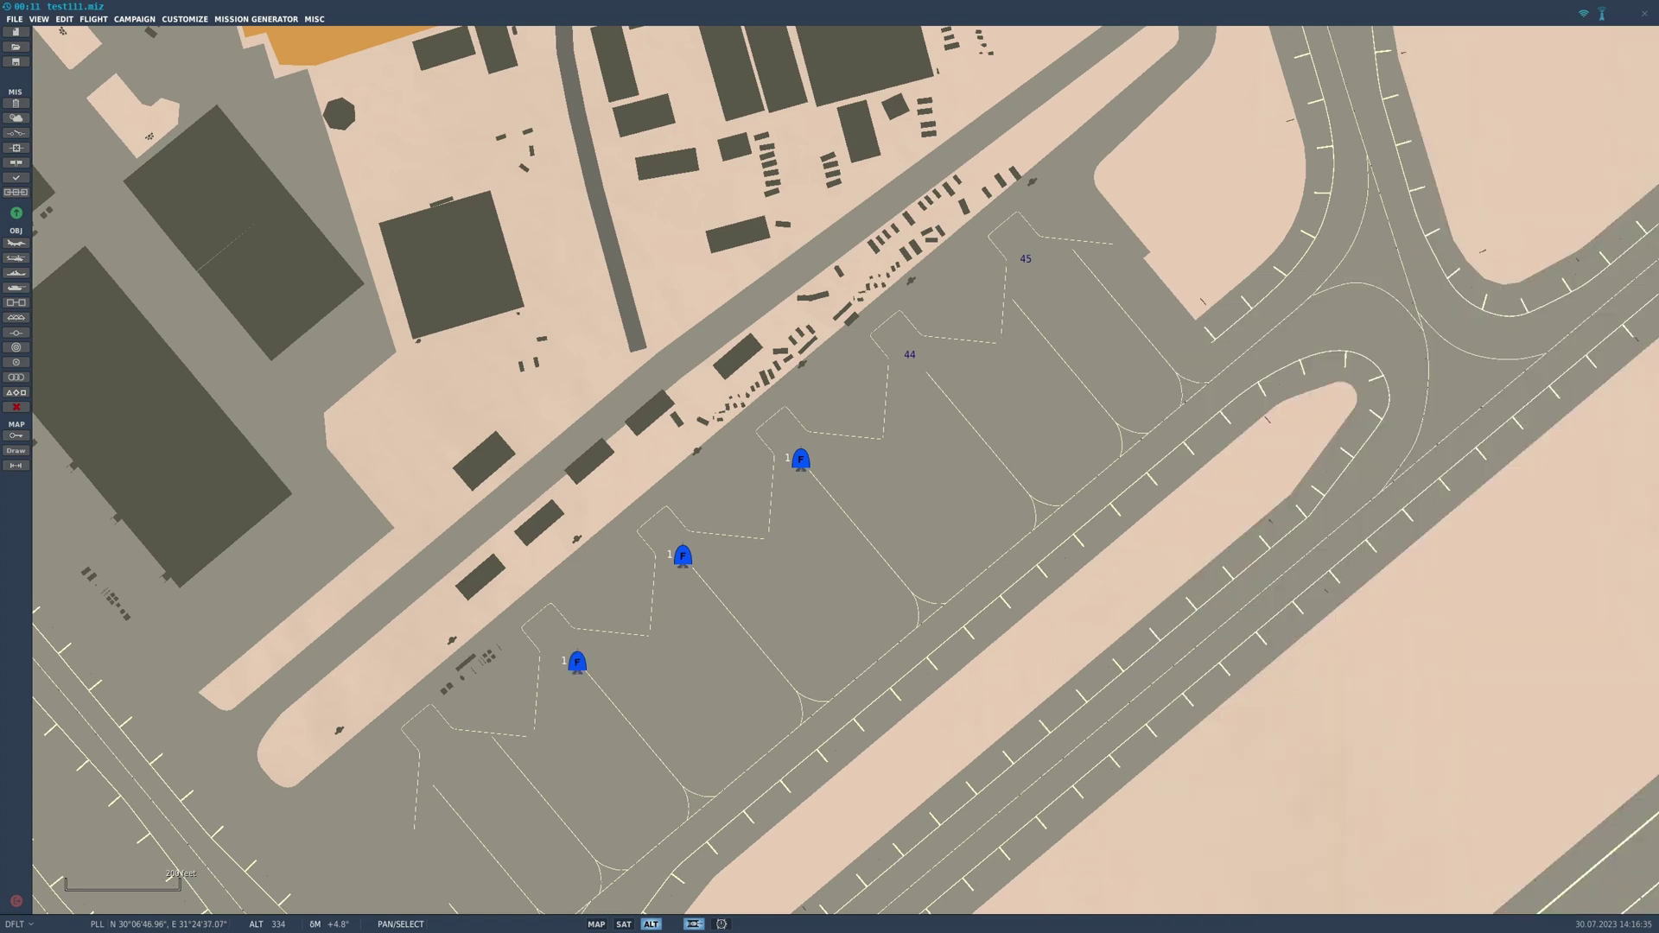
pyautogui.click(578, 662)
pyautogui.click(1471, 320)
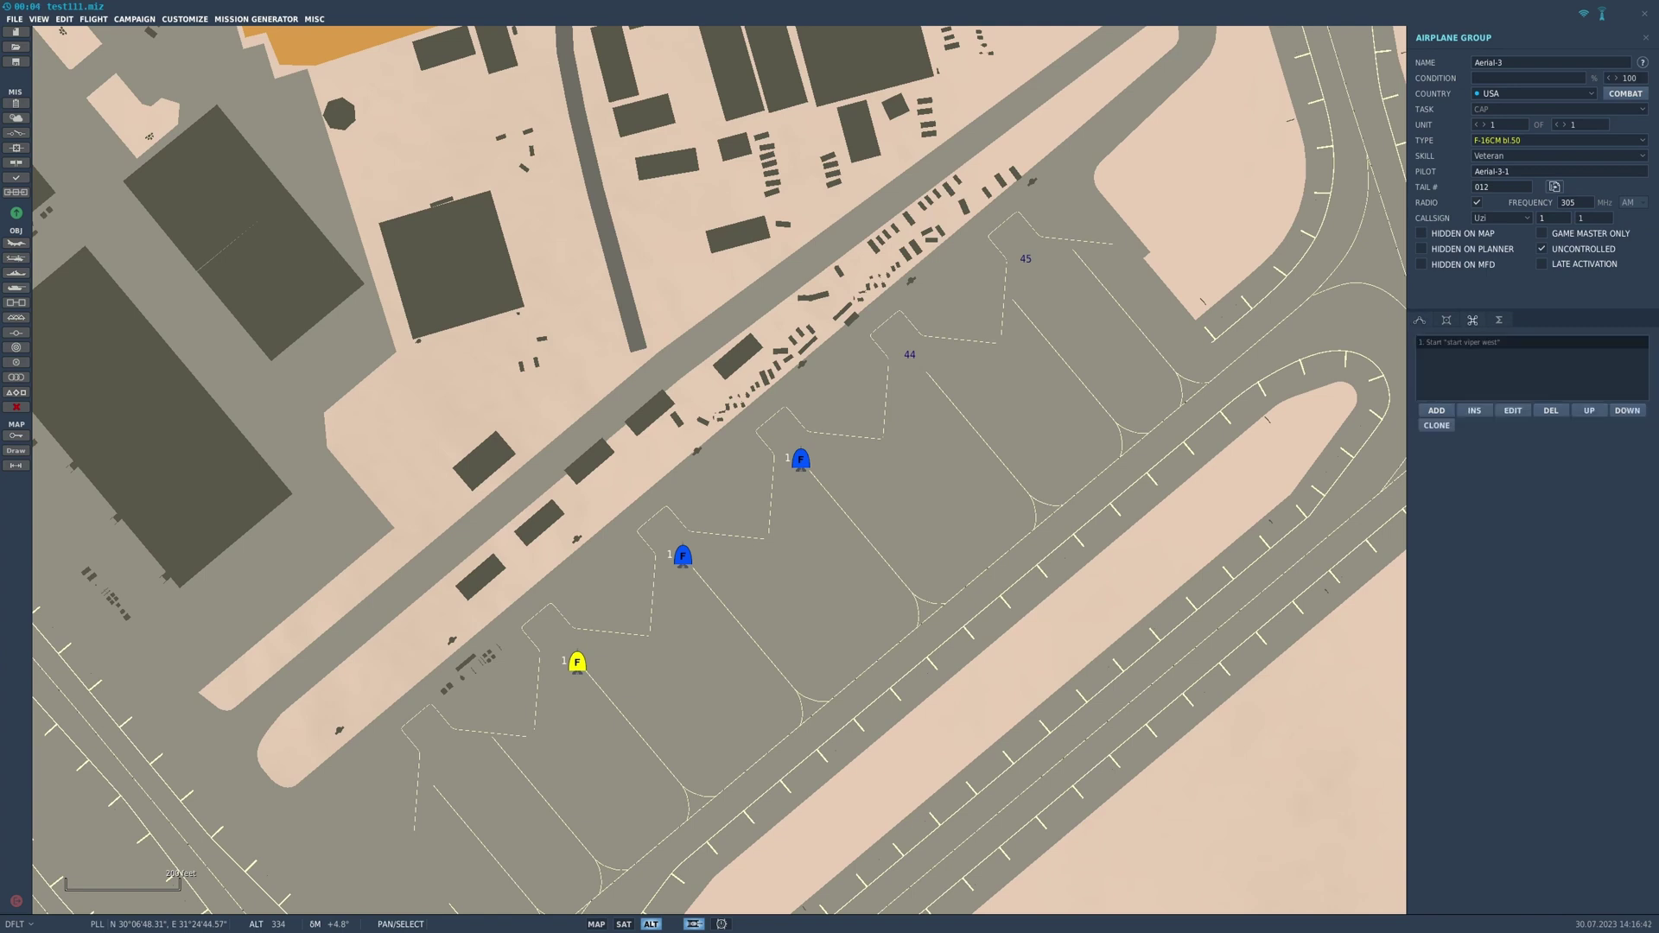
# Create a mission trigger of type MISSION START and name it "start".
pyautogui.click(15, 133)
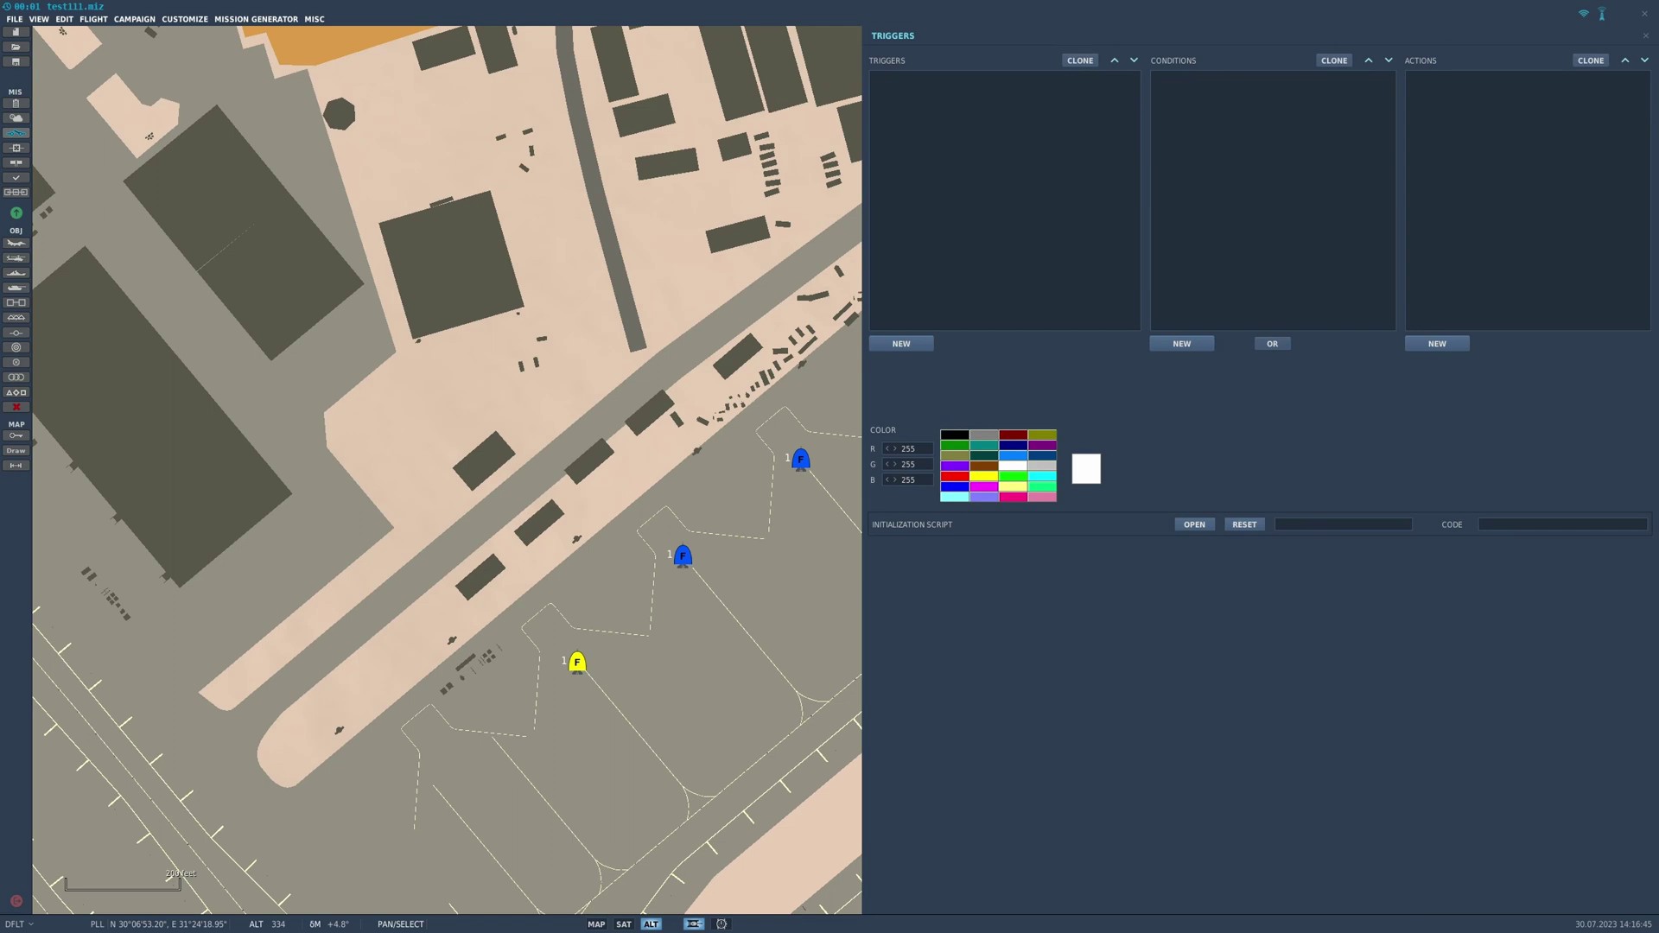
pyautogui.click(901, 343)
pyautogui.click(1080, 362)
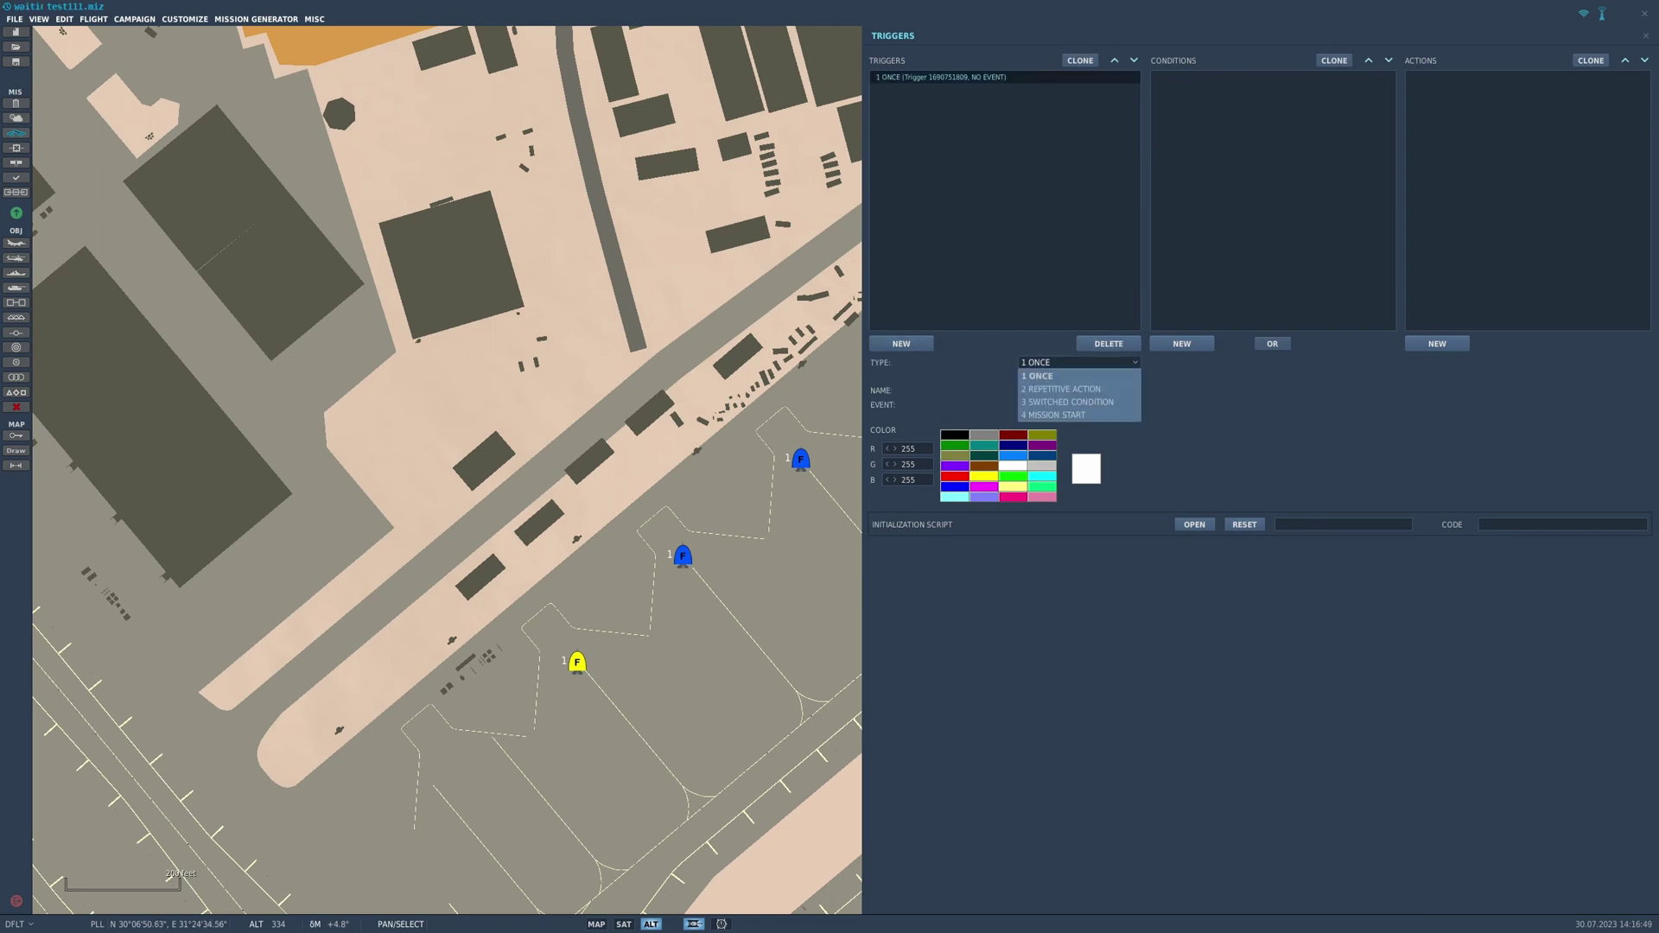
pyautogui.click(1080, 415)
pyautogui.doubleClick(1090, 389)
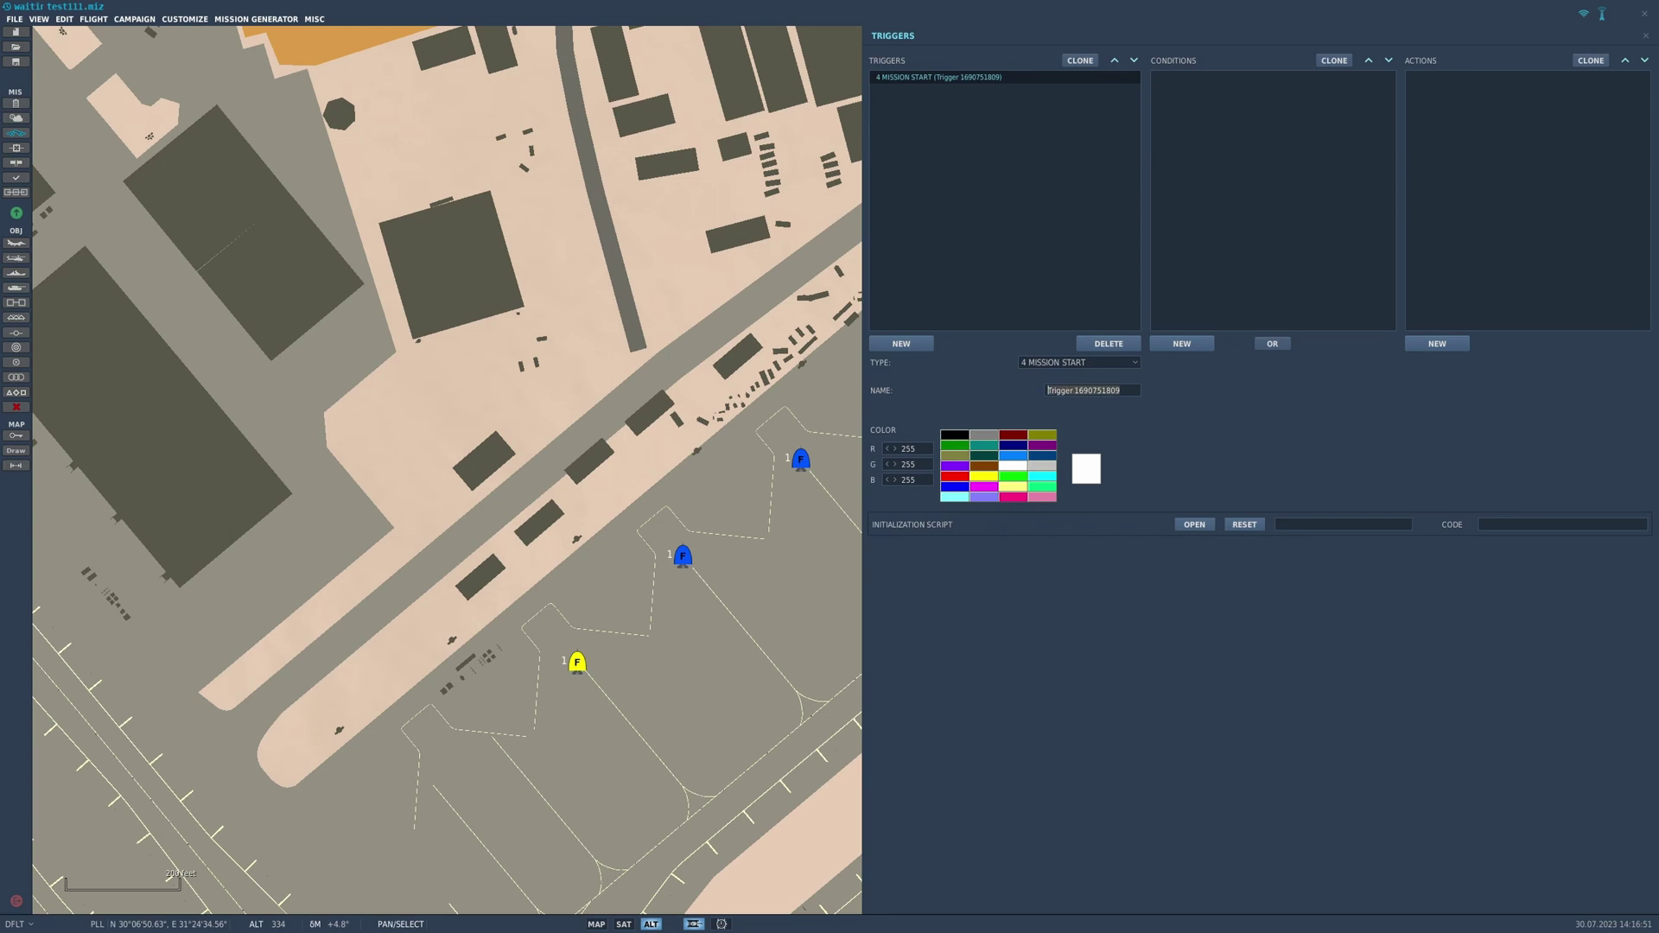
pyautogui.write('start')
# Add a FLAG ON action for flag 1 to the "start" mission trigger.
pyautogui.click(1436, 343)
pyautogui.click(1569, 362)
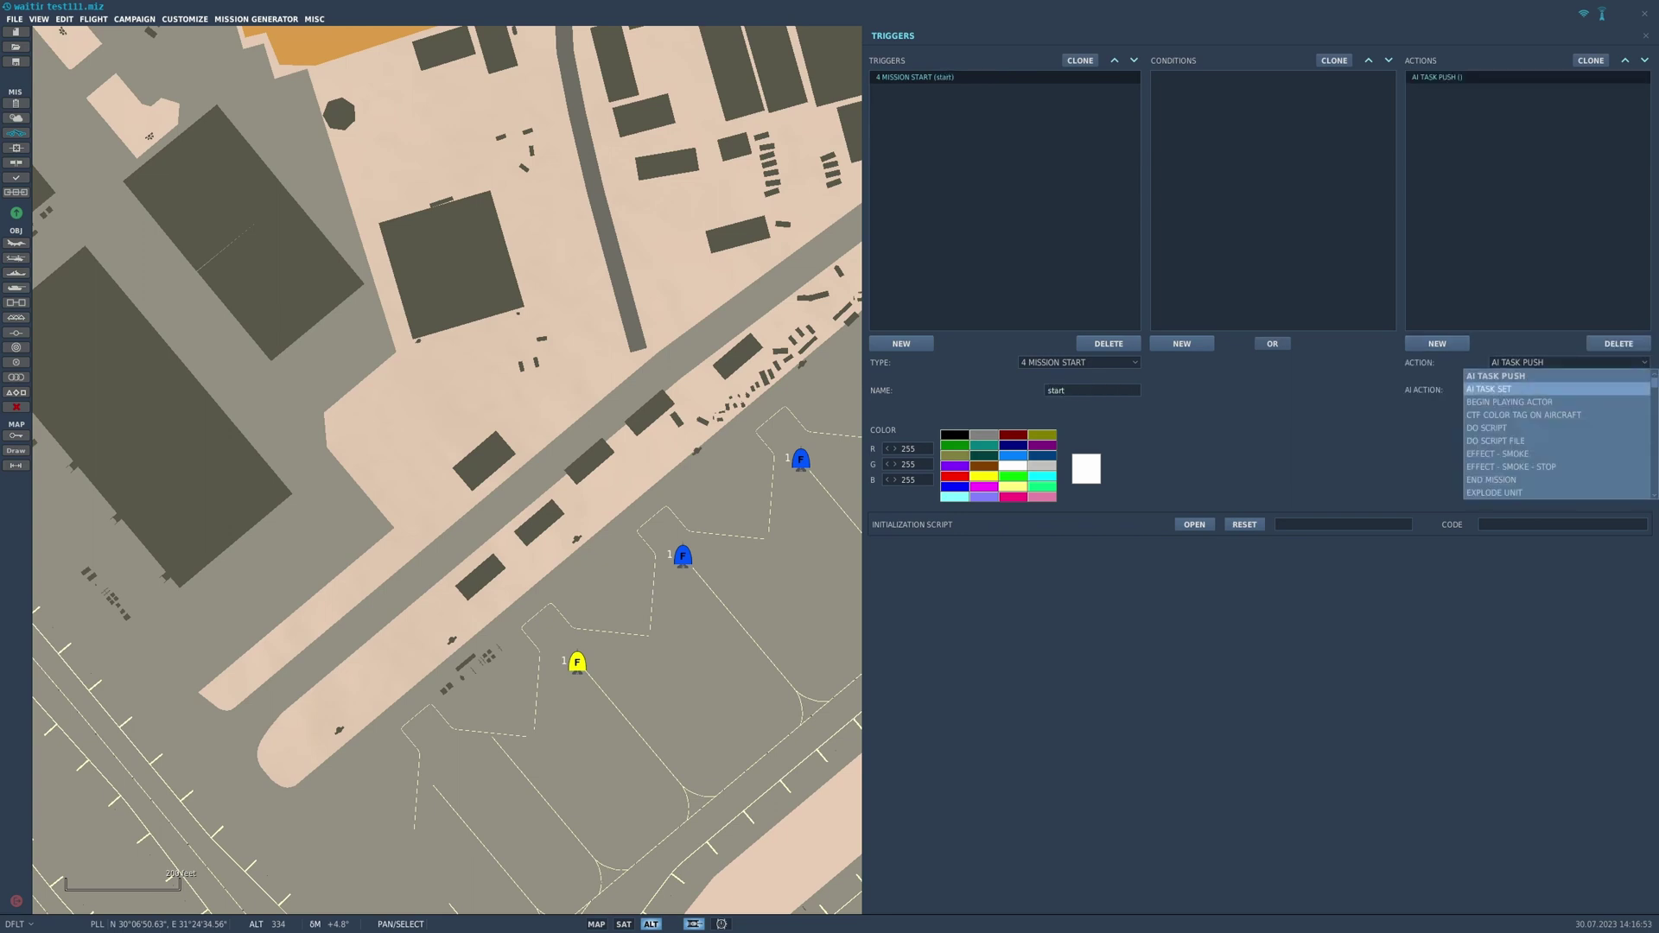
pyautogui.click(1484, 441)
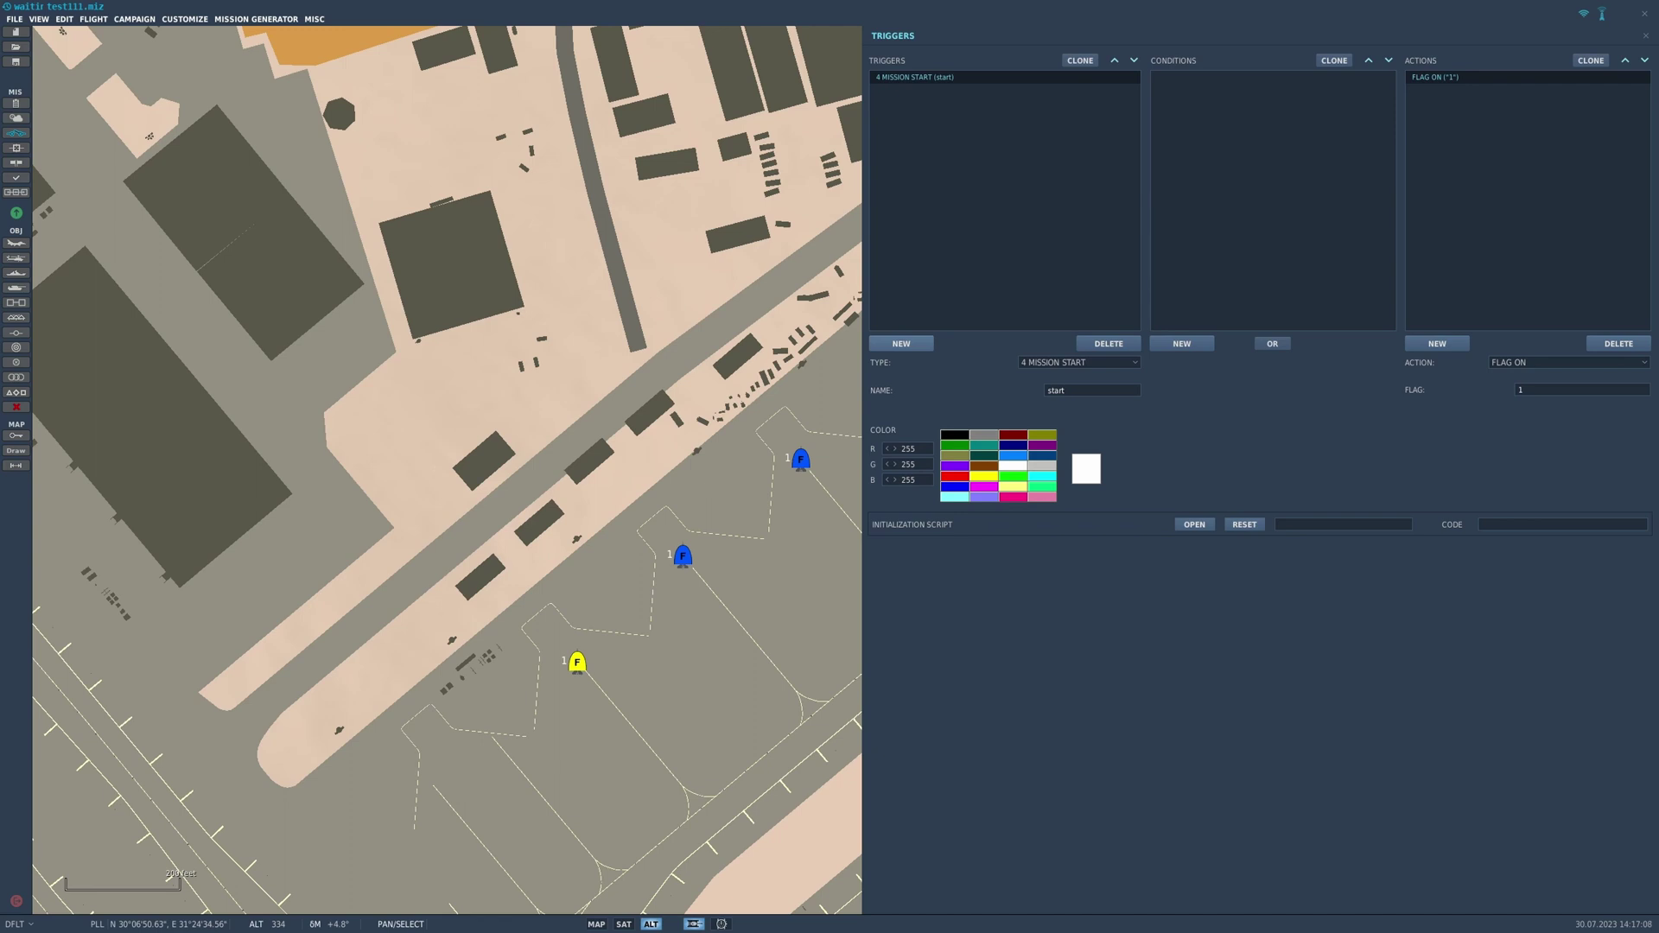
# Create a ONCE trigger named "30 seconds" with a TIME SINCE FLAG condition of 30 seconds on flag 1.
pyautogui.click(901, 343)
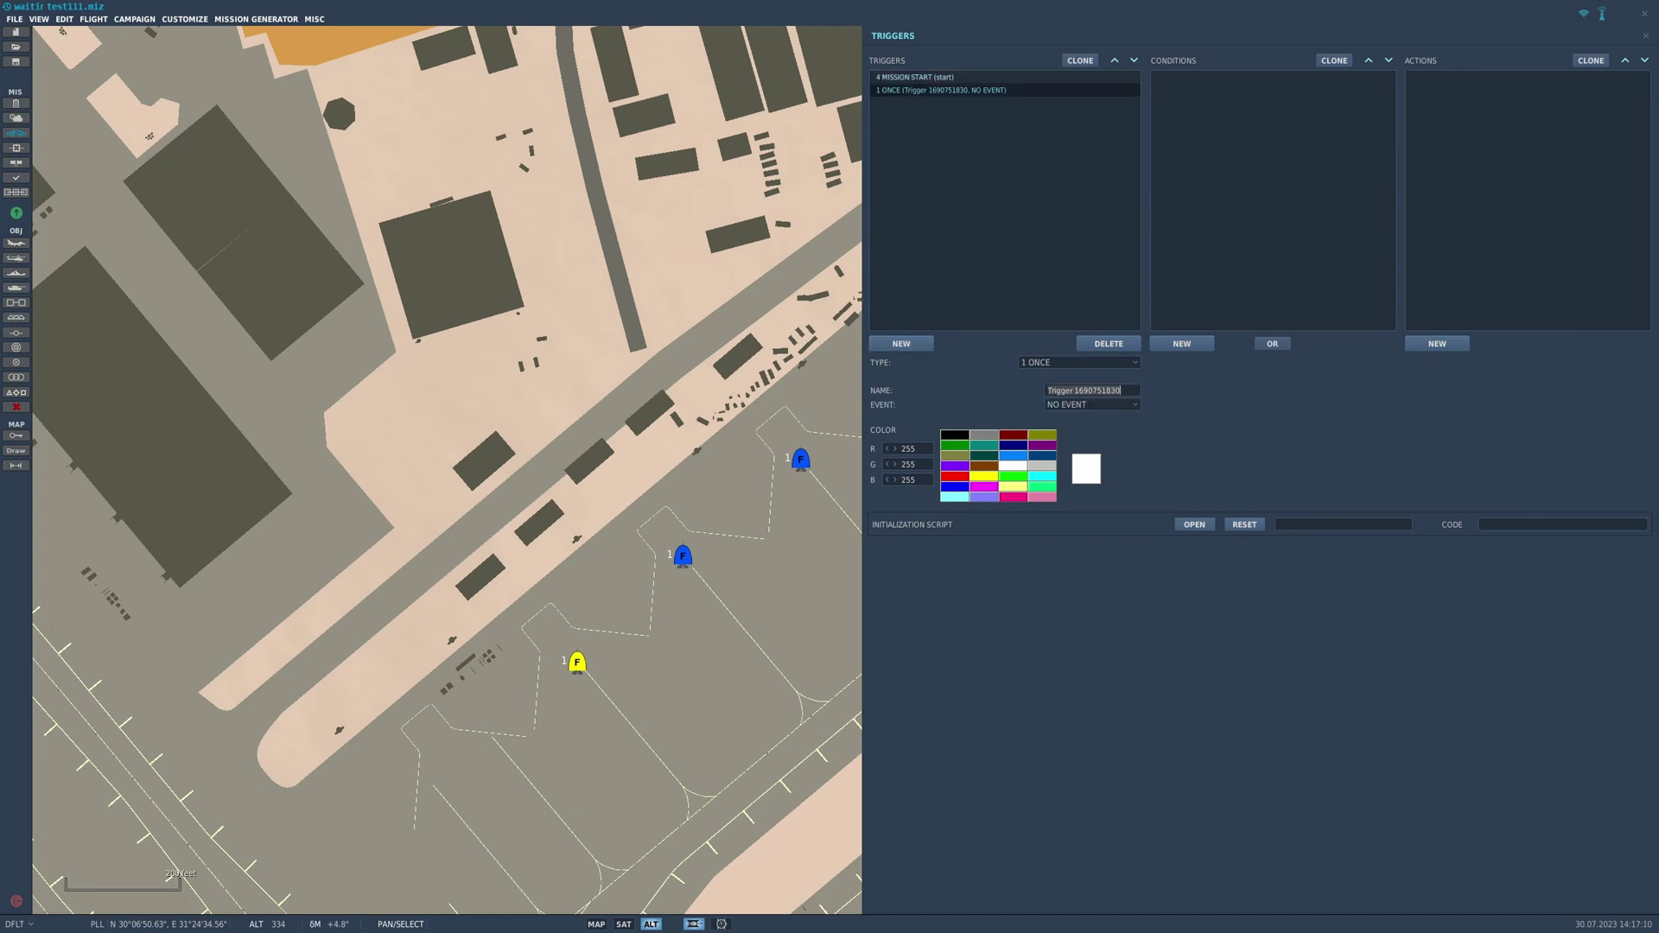
pyautogui.write('30 seconds')
pyautogui.click(1181, 343)
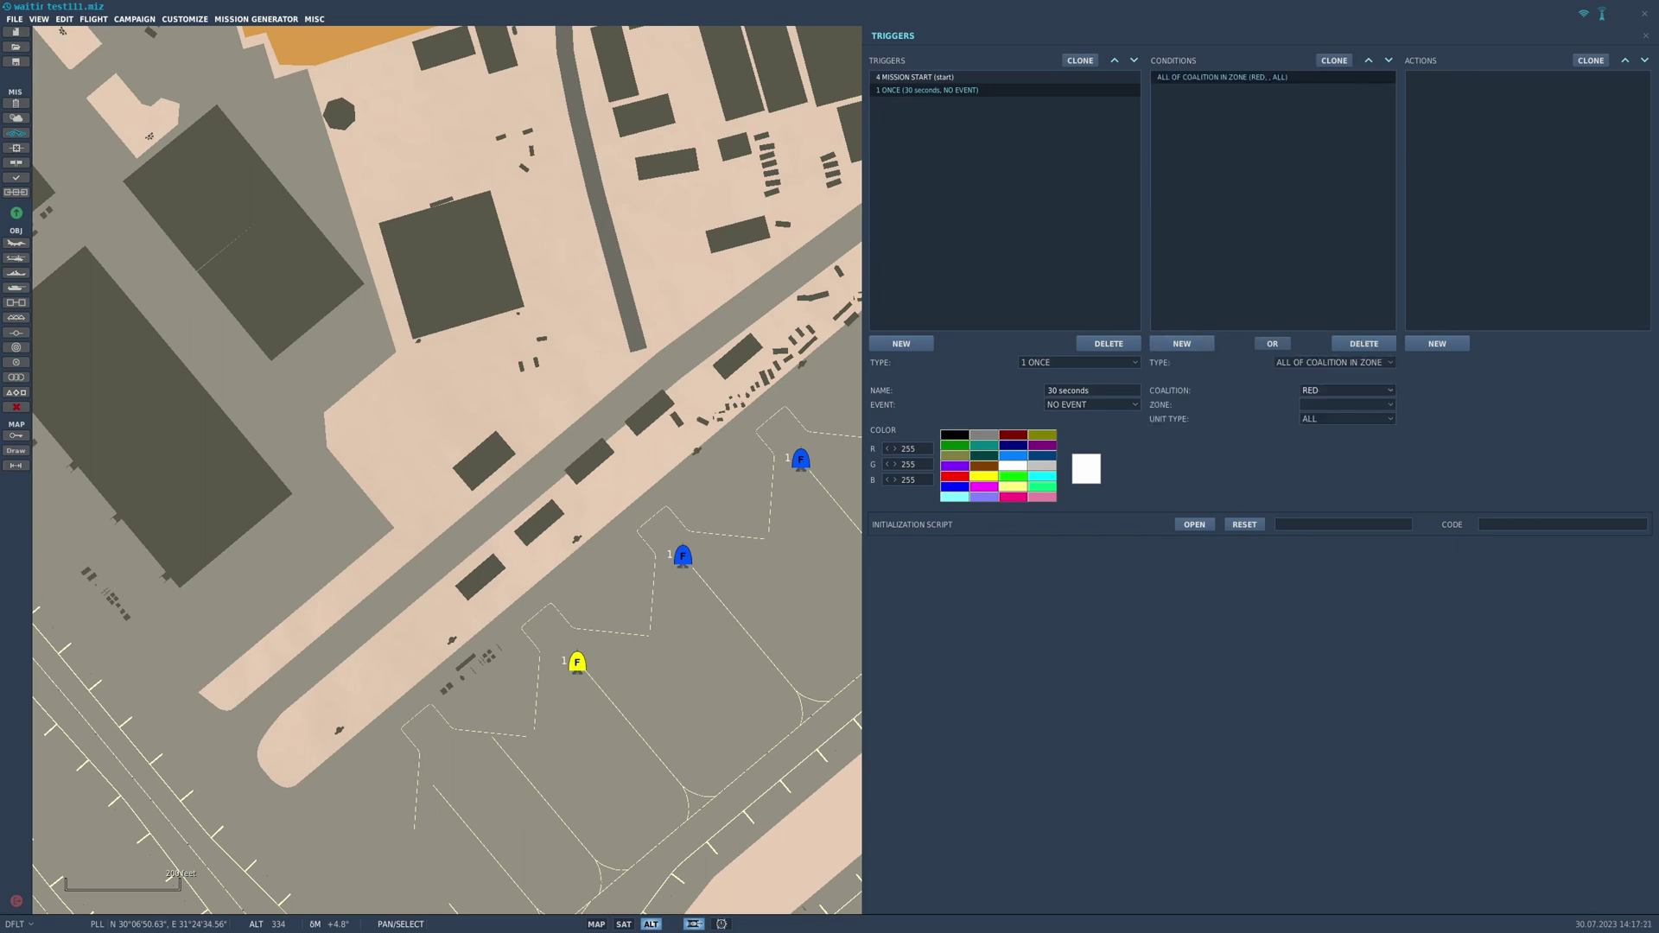
pyautogui.click(1334, 362)
pyautogui.scroll(-5, 1365, 433)
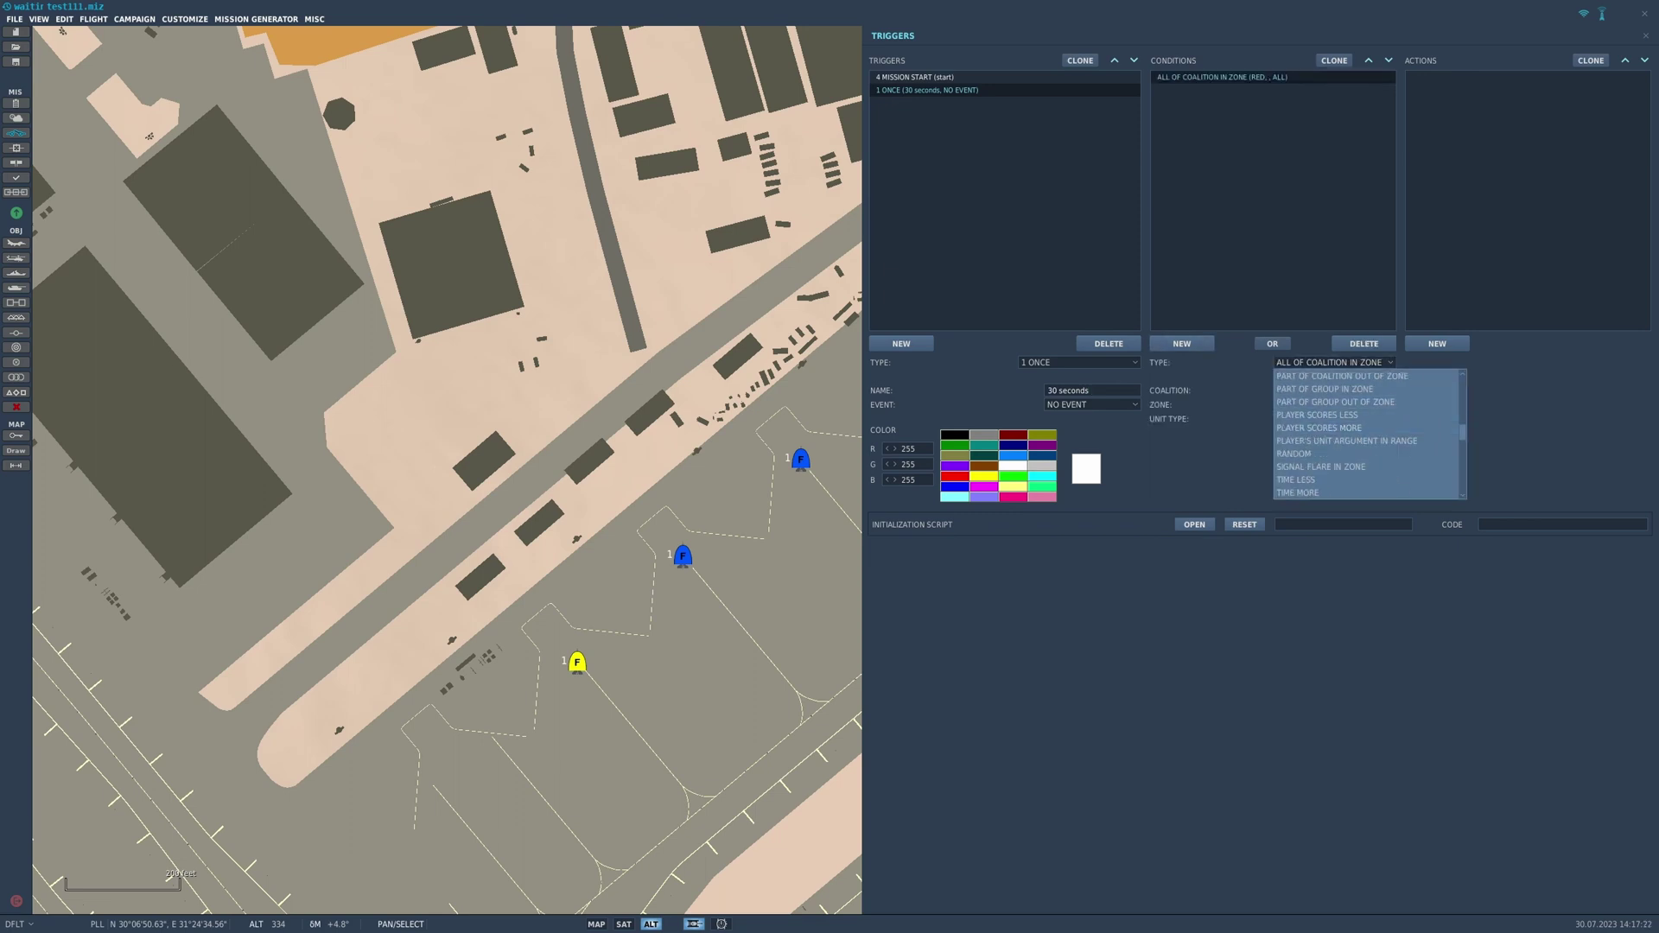
pyautogui.click(1309, 466)
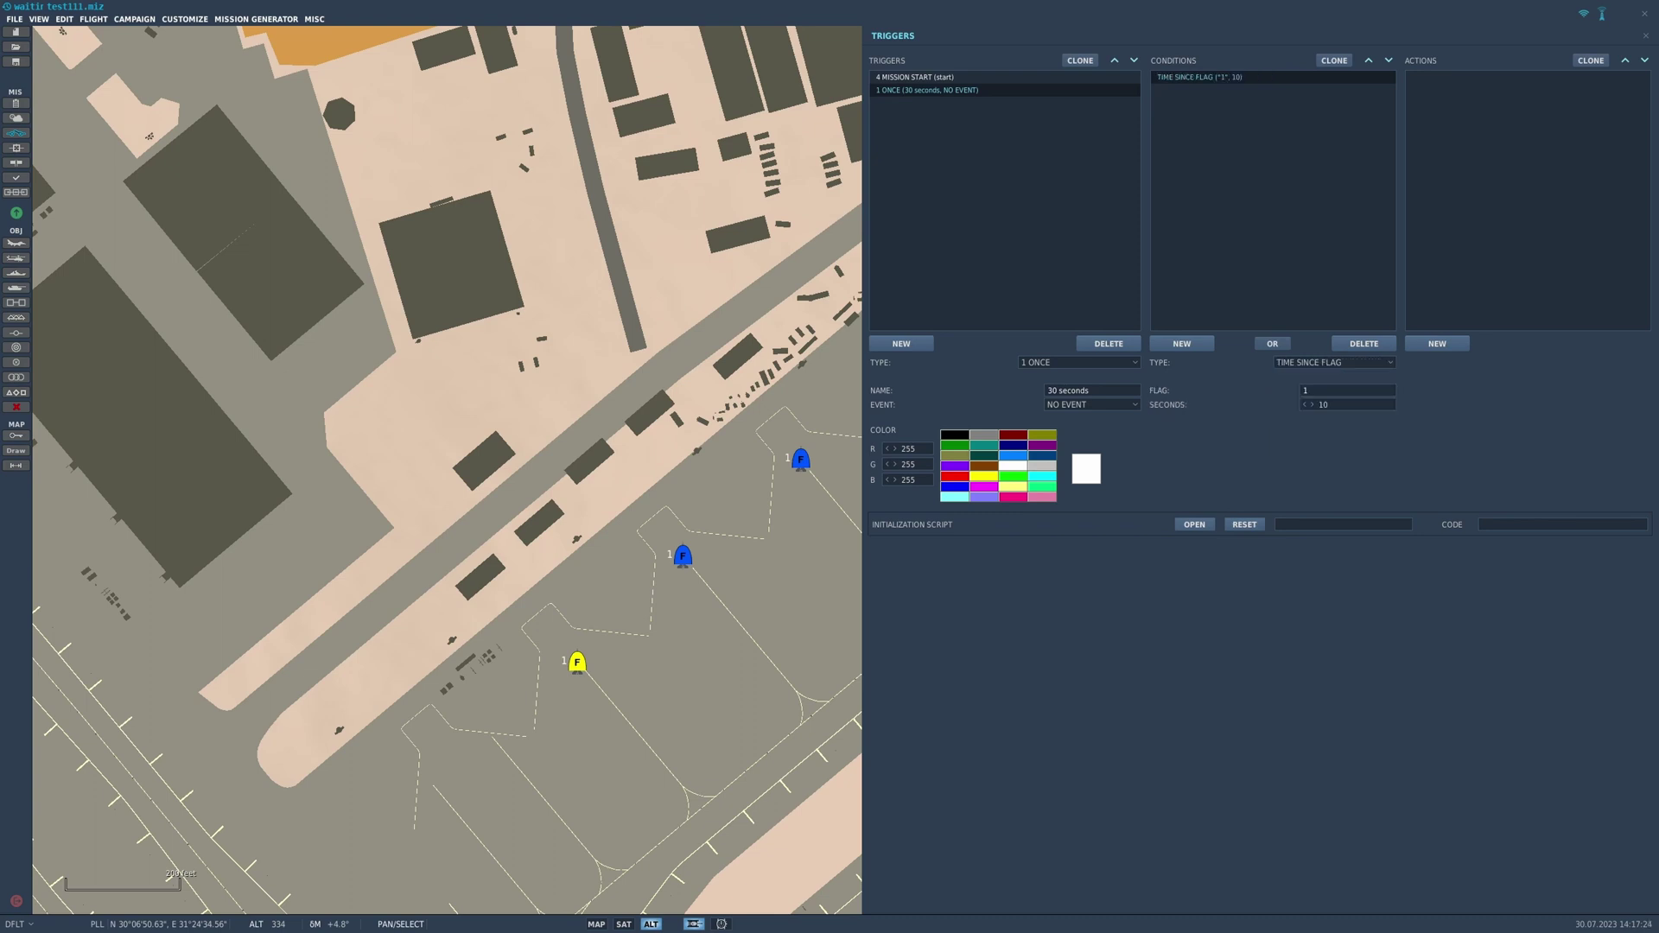
pyautogui.press('Delete')
pyautogui.press('Delete')
pyautogui.write('30')
# Add an AI TASK PUSH action to the "30 seconds" trigger that runs Aerial-3's "start viper west" command.
pyautogui.click(1437, 343)
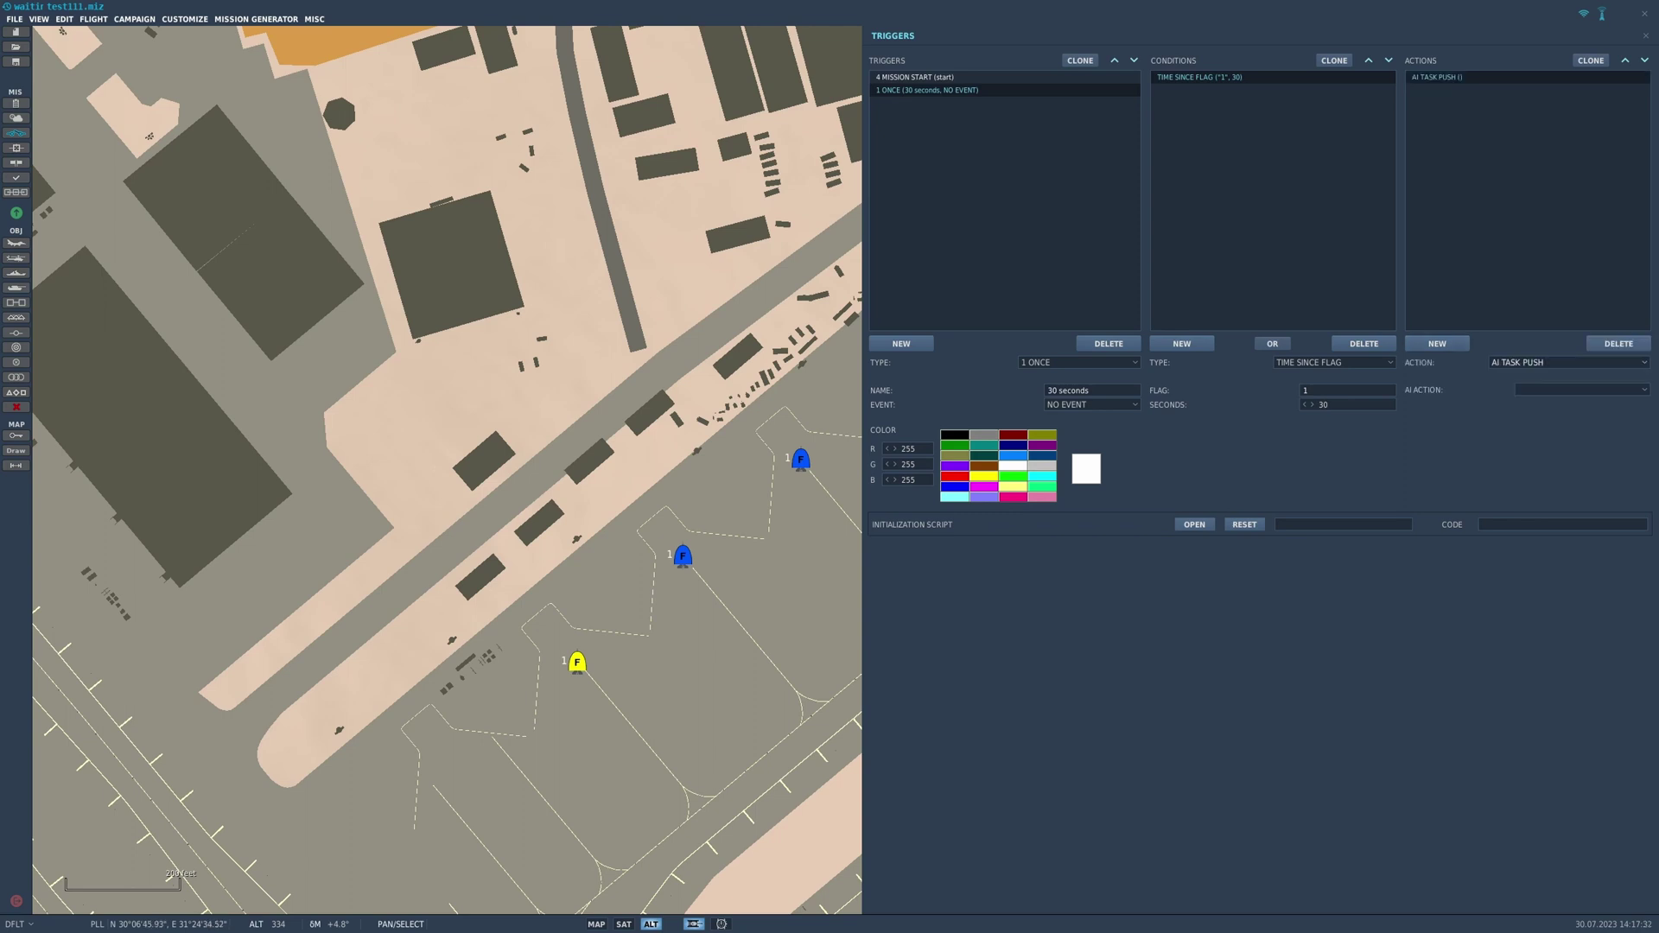
pyautogui.click(1581, 390)
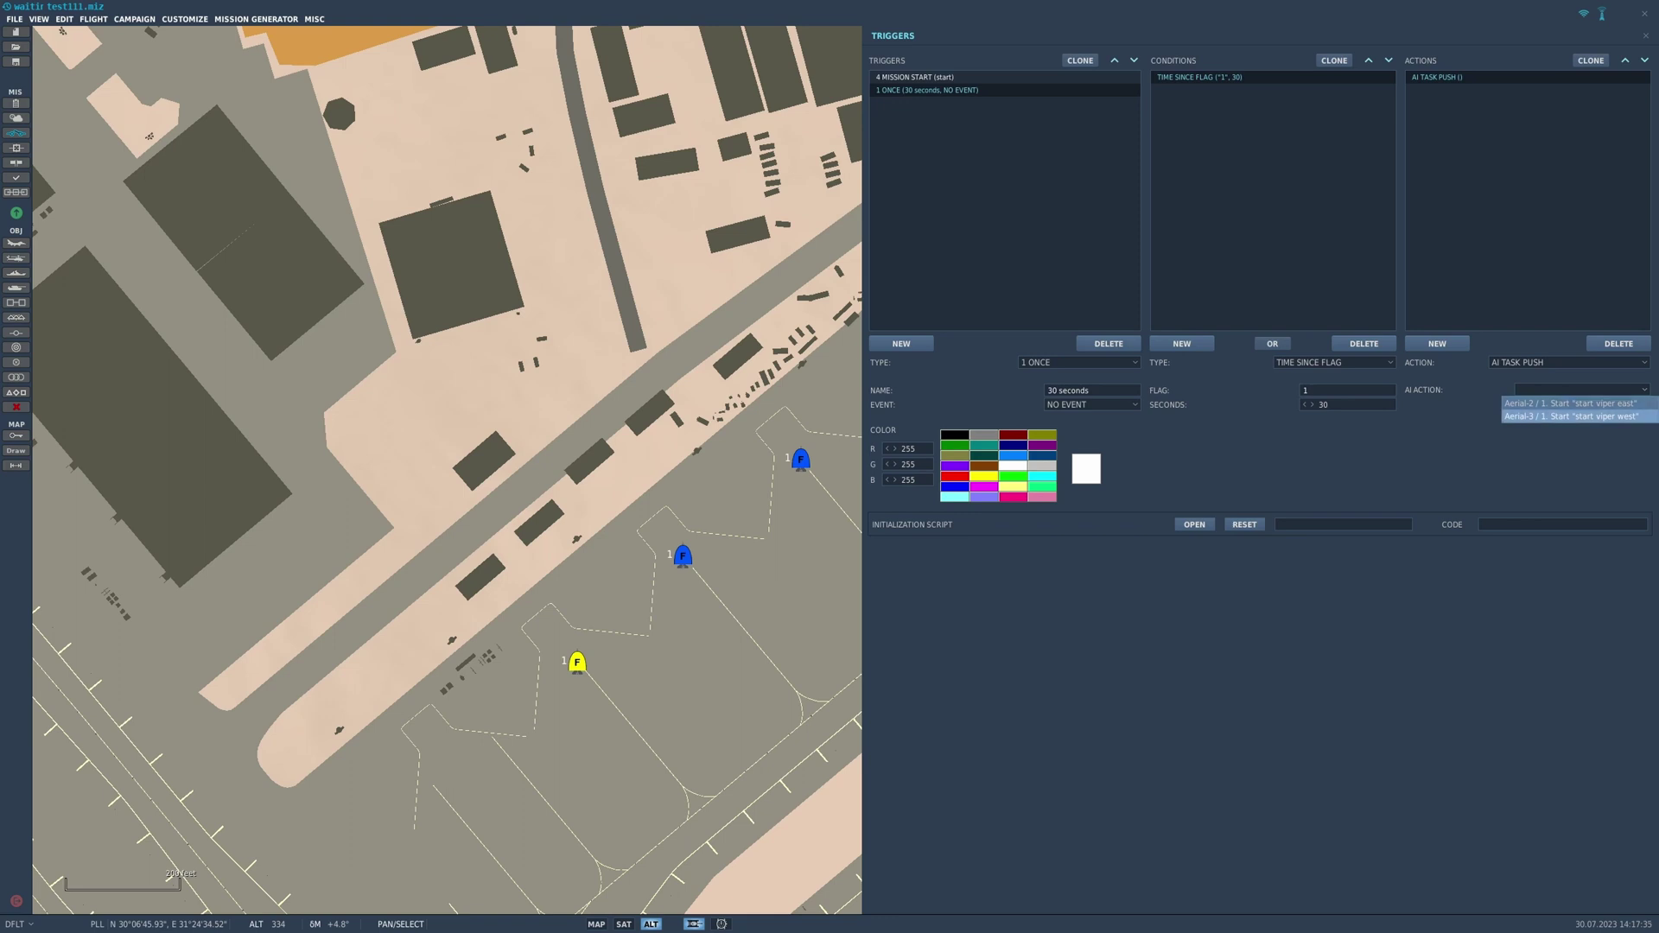
pyautogui.click(1571, 416)
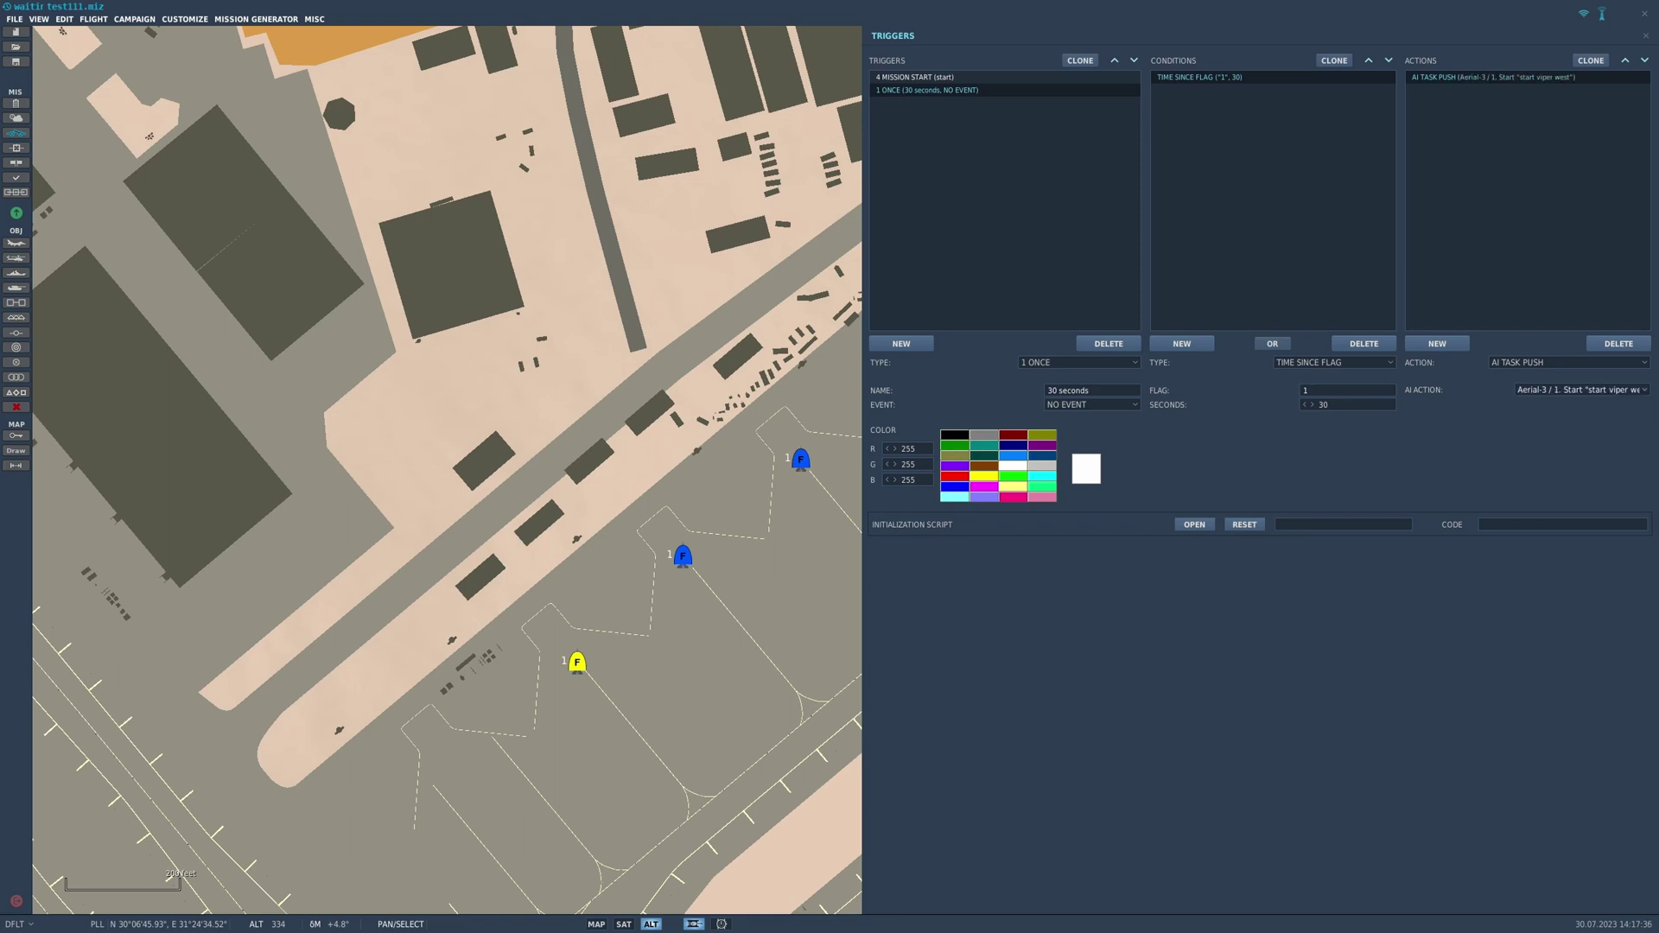
pyautogui.moveTo(708, 432); pyautogui.dragTo(399, 422)
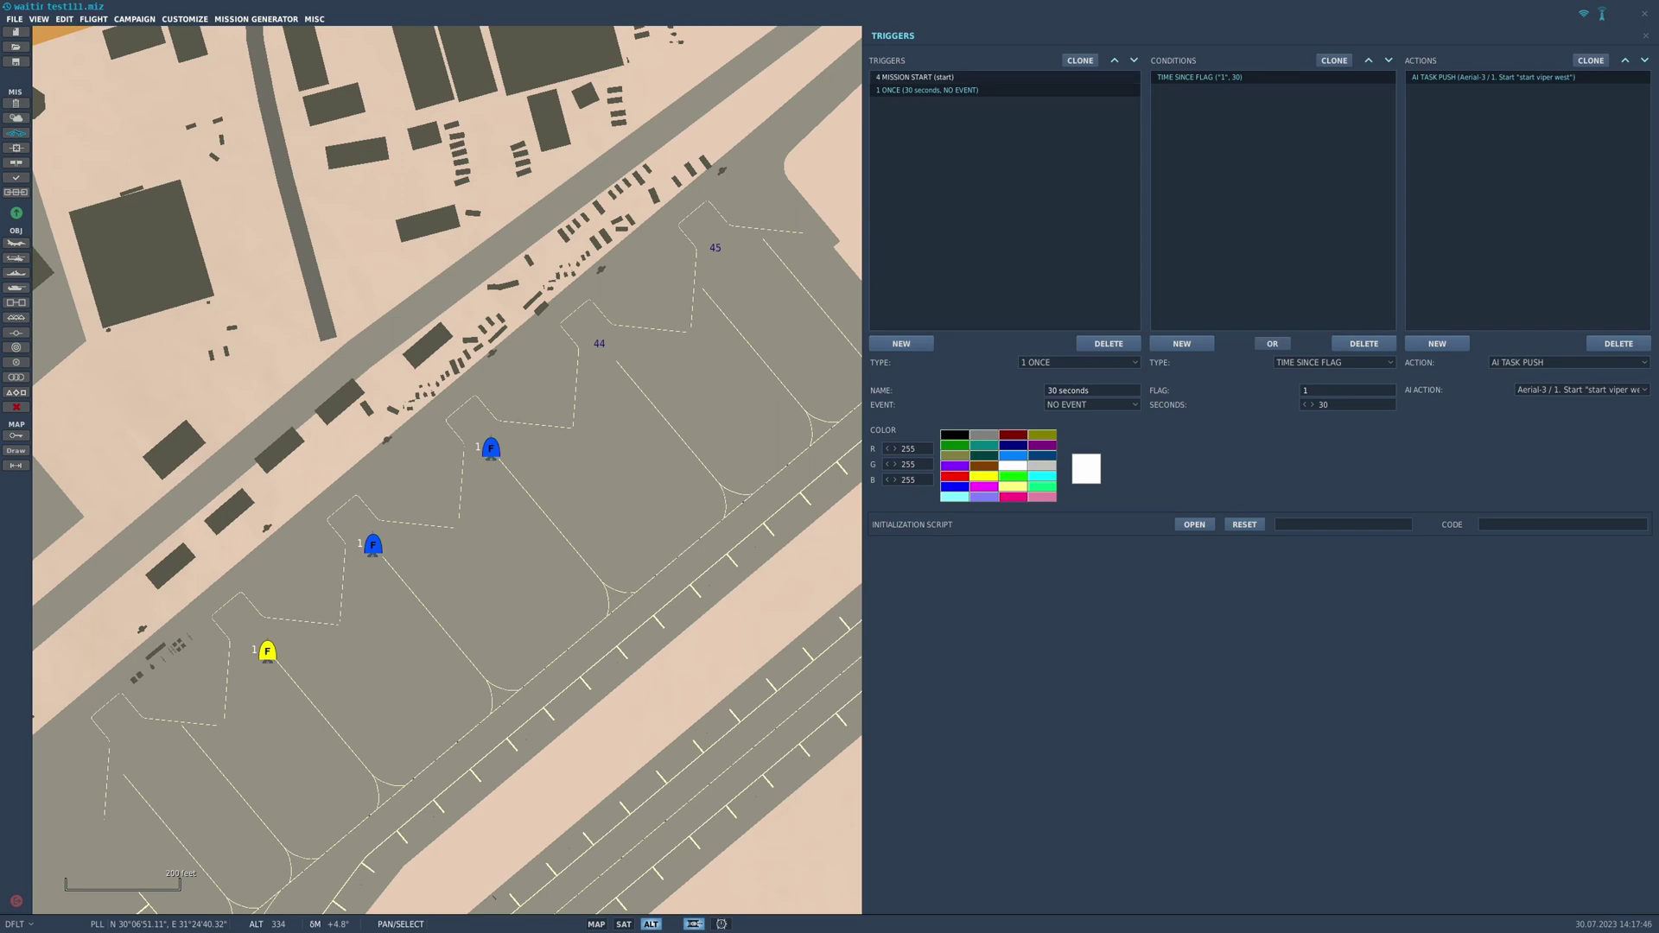
# Clone the "30 seconds" trigger and rename the copy "60 seconds".
pyautogui.click(1079, 61)
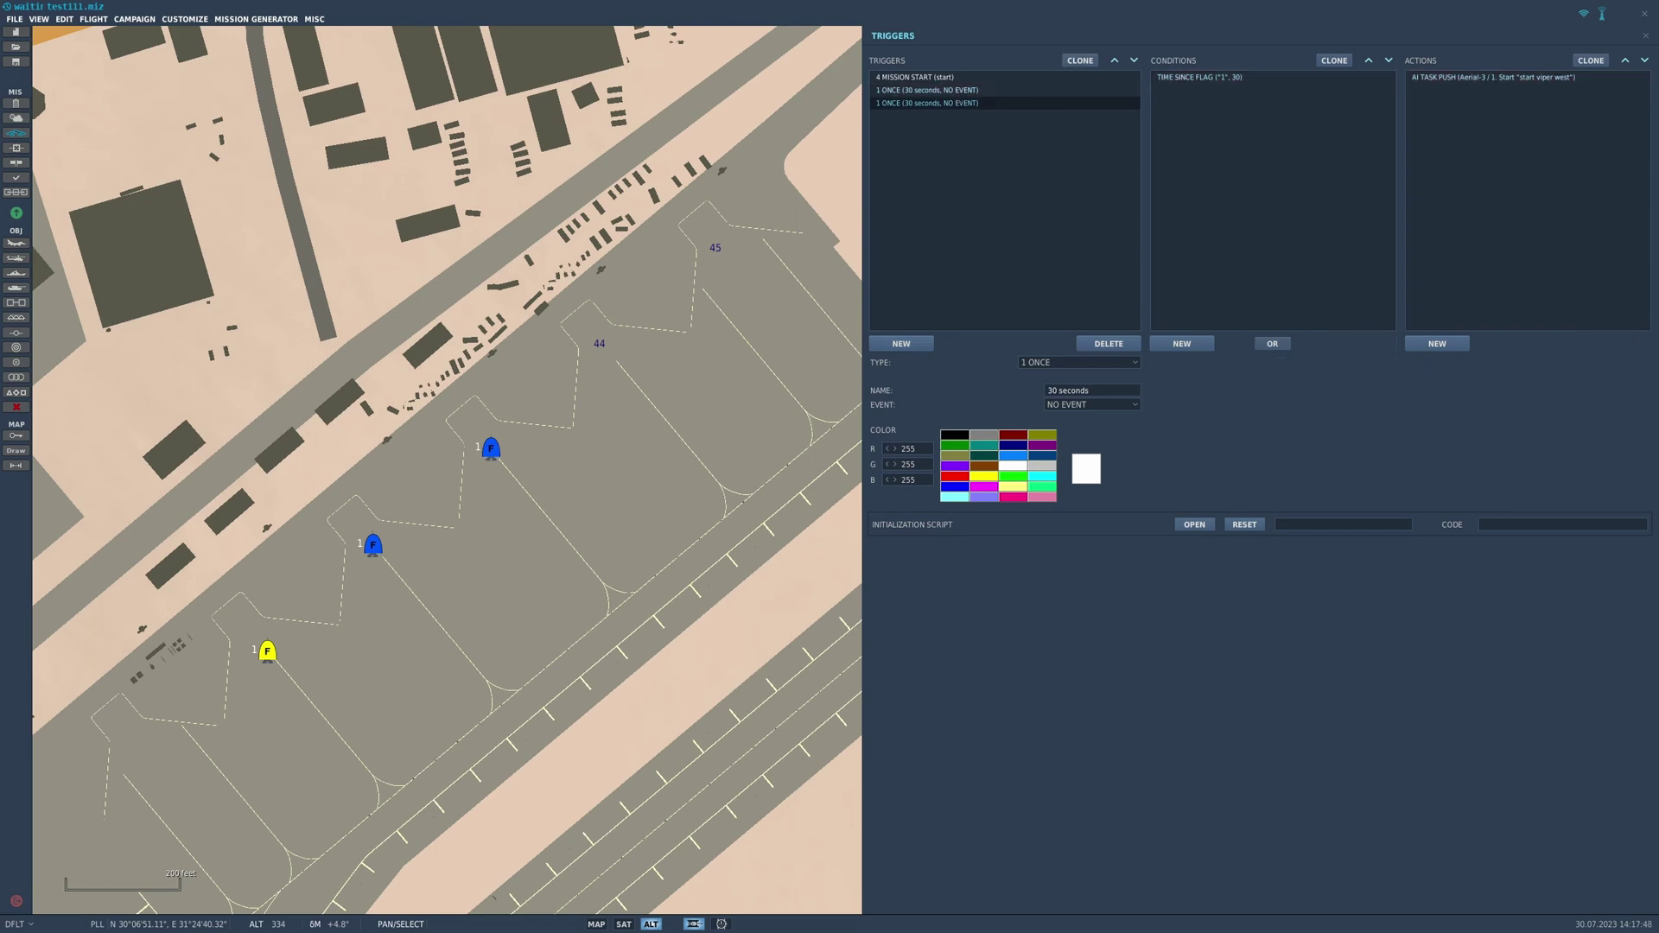
pyautogui.moveTo(1060, 390); pyautogui.dragTo(1046, 390)
pyautogui.write('+60')
pyautogui.press('BackSpace')
pyautogui.press('BackSpace')
pyautogui.press('BackSpace')
pyautogui.write('60')
# Set the "60 seconds" trigger's flag time to 60 seconds and its AI action to Aerial-2's "start viper east".
pyautogui.click(1199, 77)
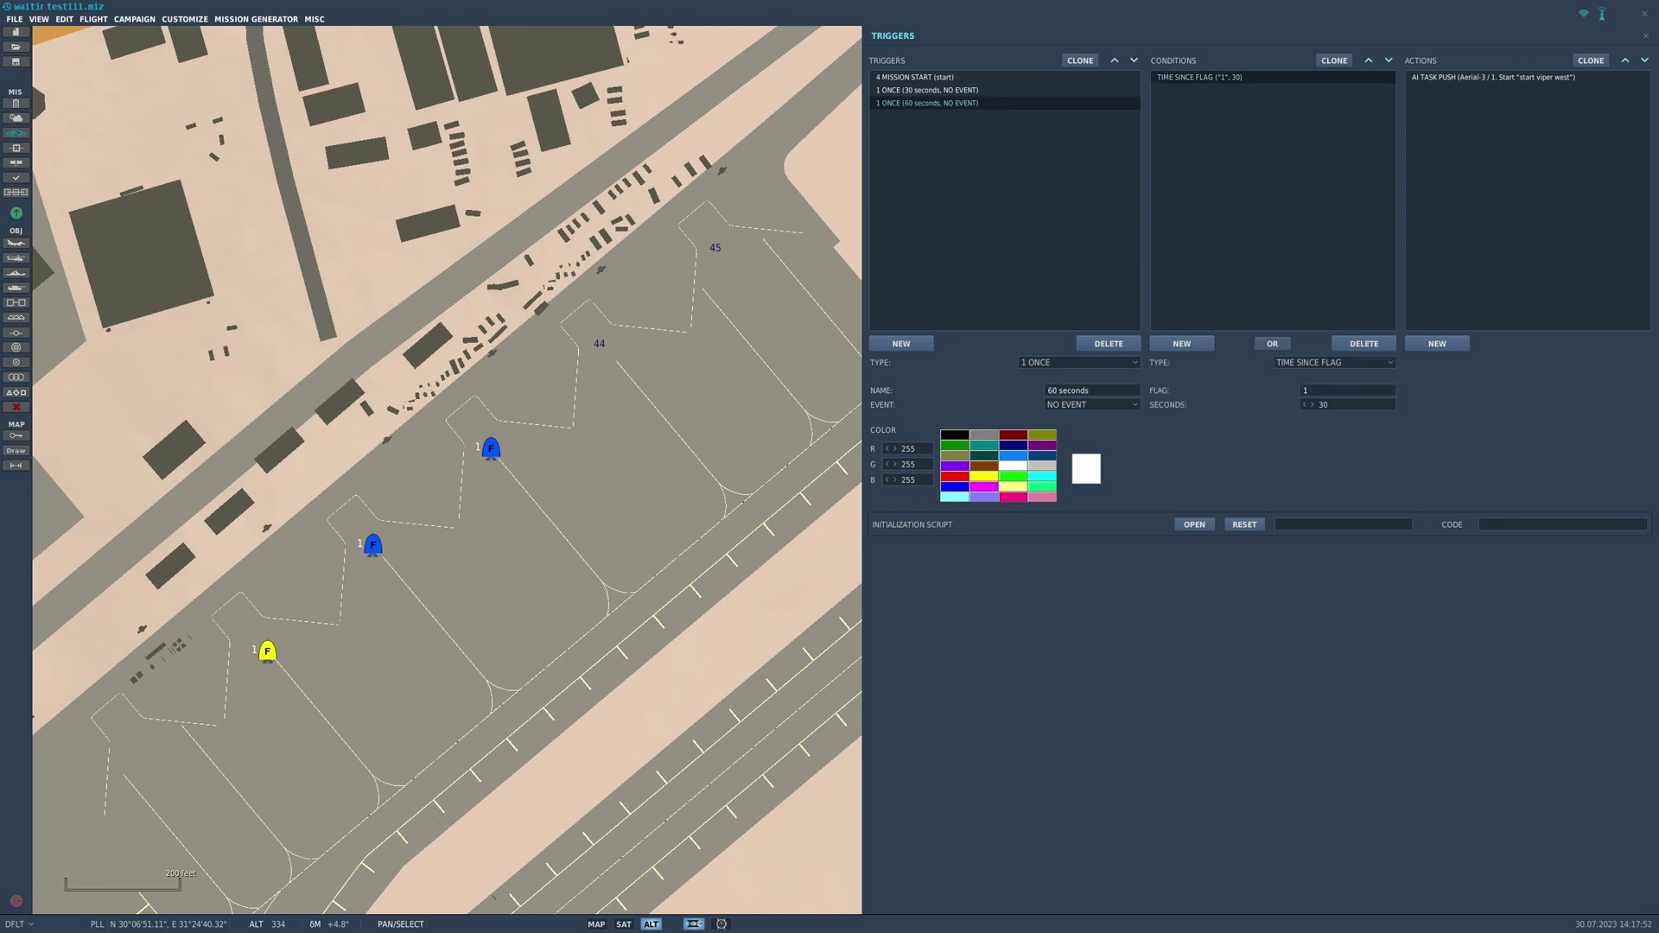
pyautogui.moveTo(1328, 404); pyautogui.dragTo(1317, 405)
pyautogui.write('60')
pyautogui.click(1492, 77)
pyautogui.click(1581, 390)
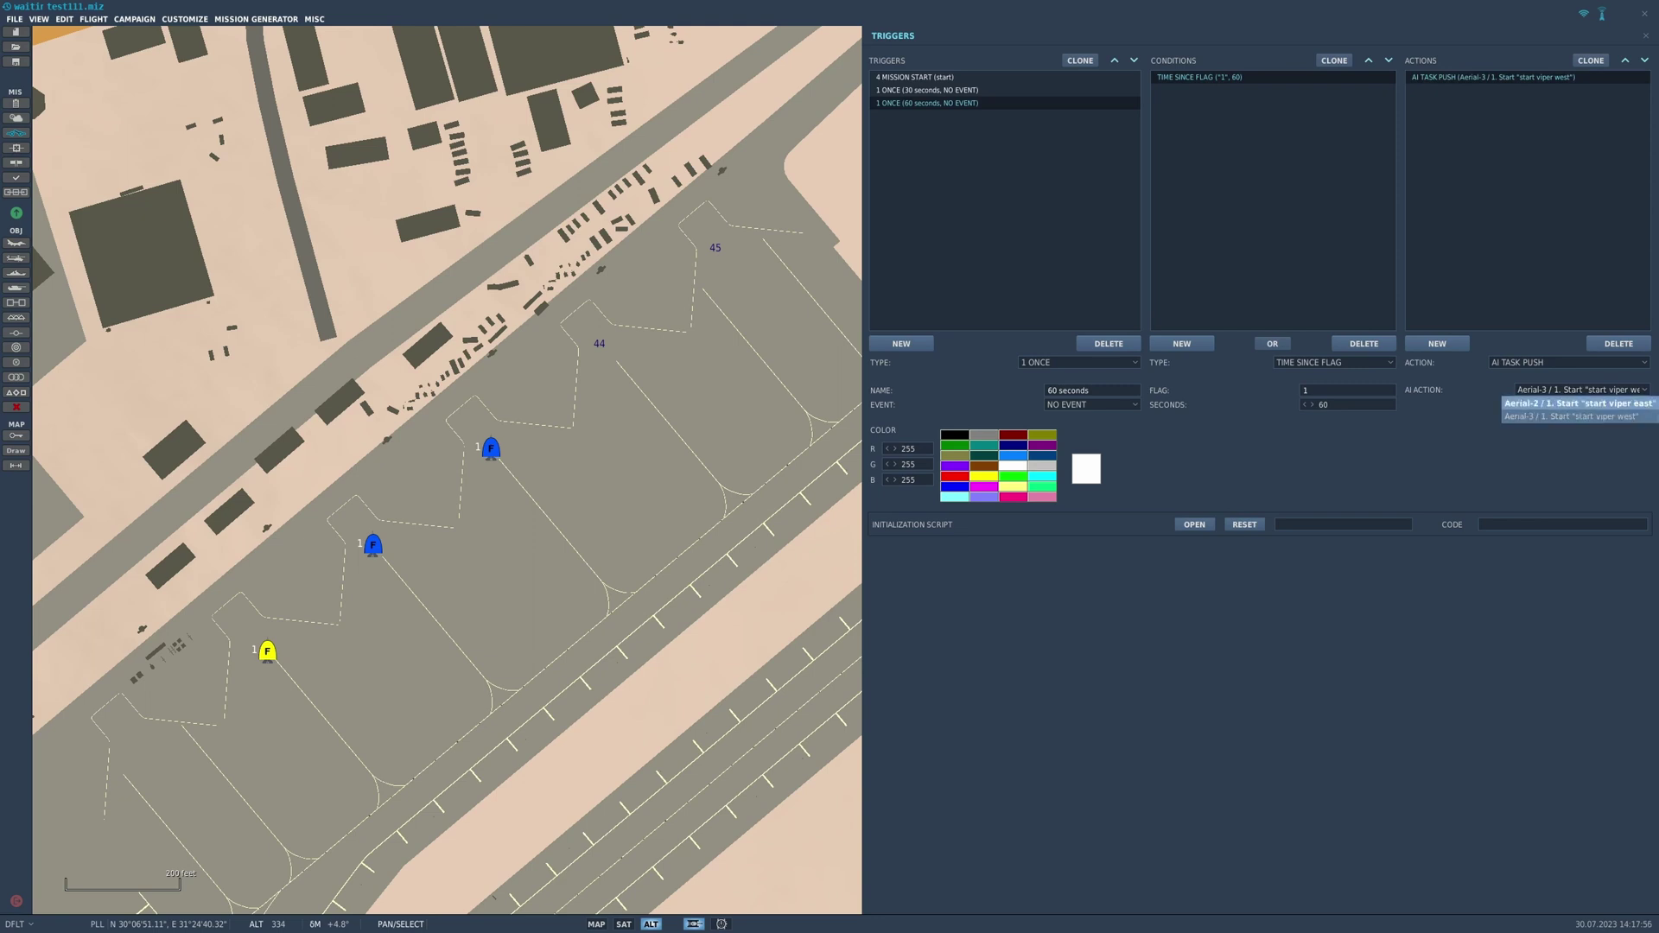
pyautogui.click(1578, 404)
# Close the trigger editor and save the mission.
pyautogui.press('Escape')
pyautogui.moveTo(677, 604); pyautogui.dragTo(988, 478)
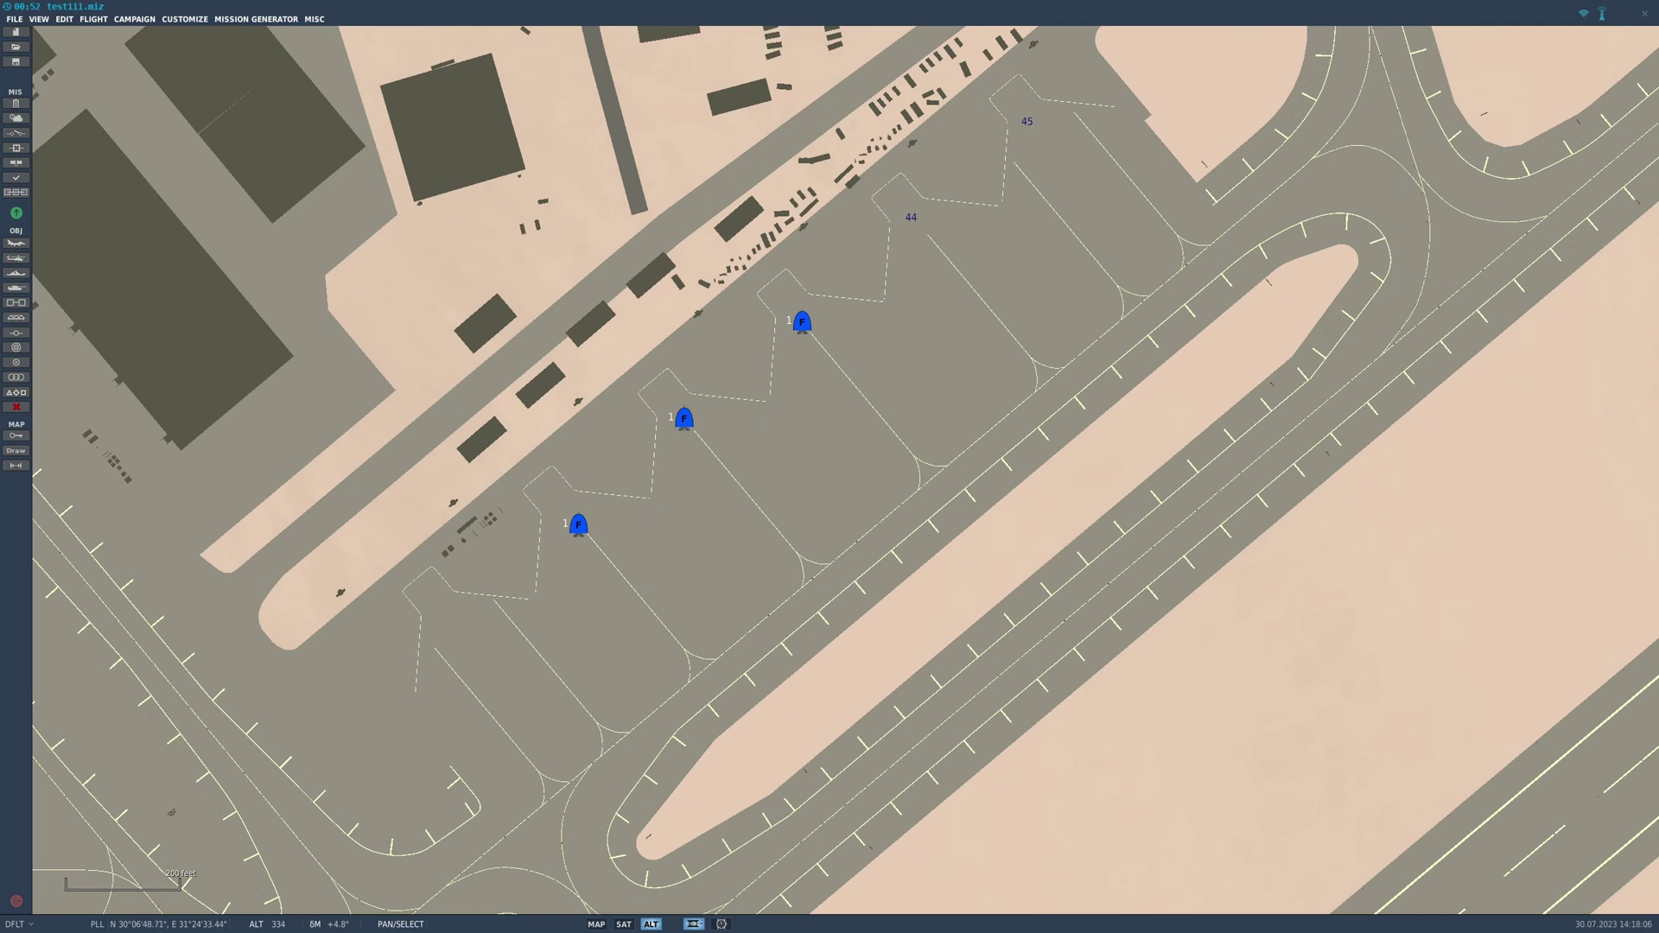
pyautogui.hotkey('ctrl', 's')
pyautogui.hotkey('ctrl', 's')
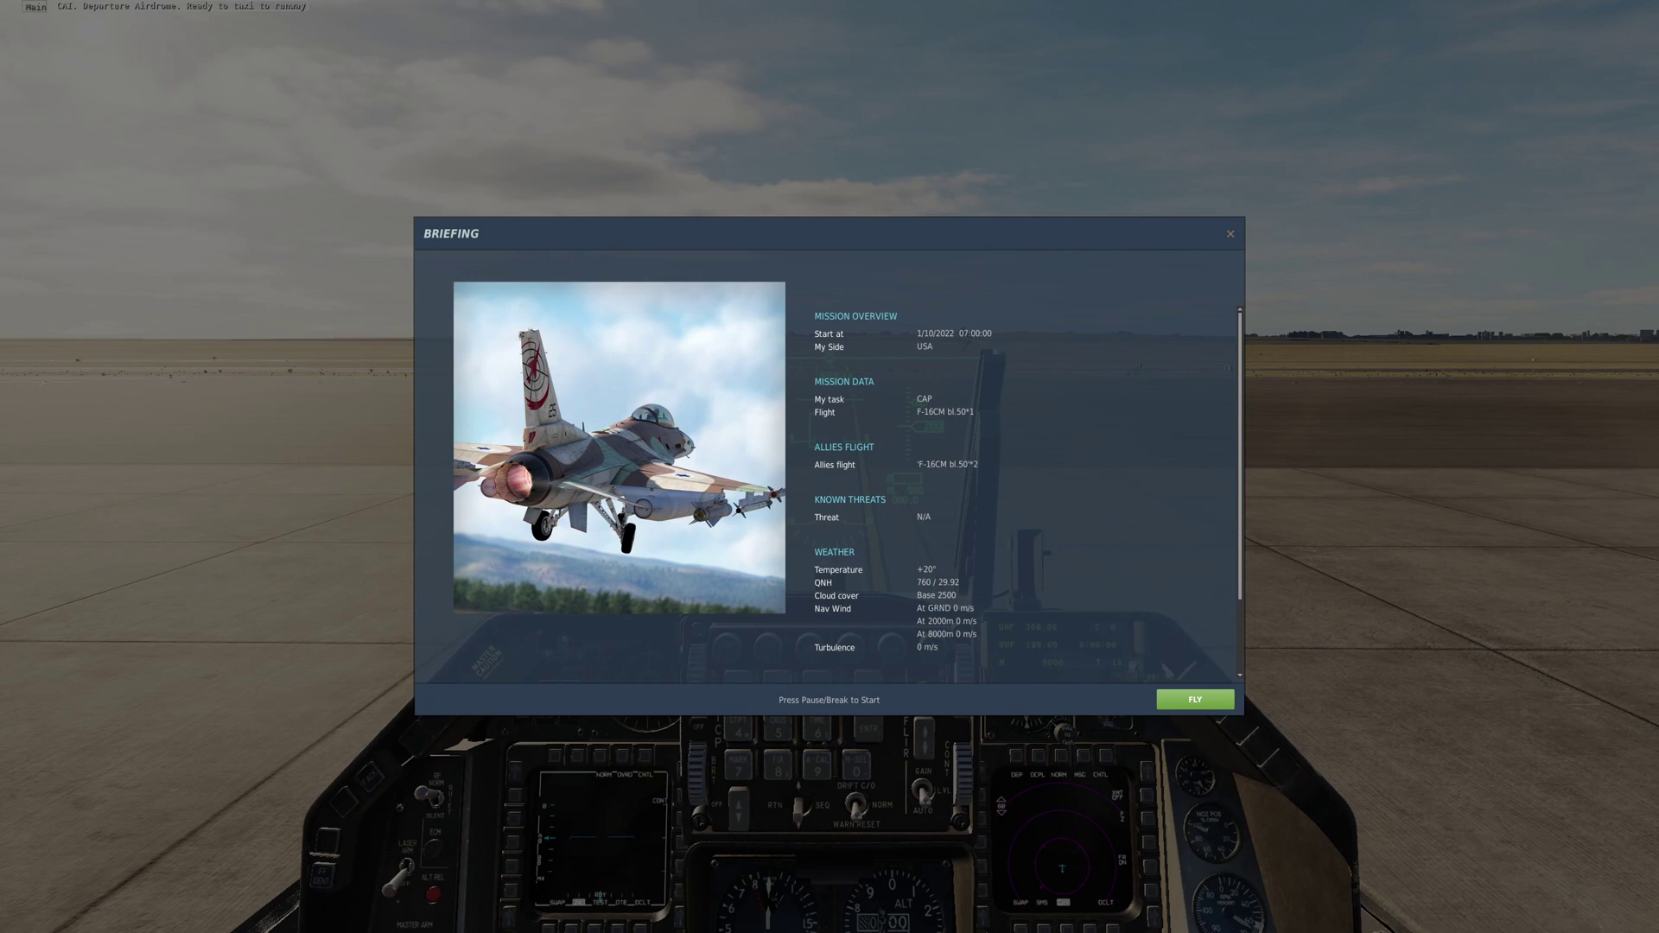
# Start the simulation and examine the player F-16 and the two AI F-16s on the ramp from the external view.
pyautogui.press('Pause')
pyautogui.press('F2')
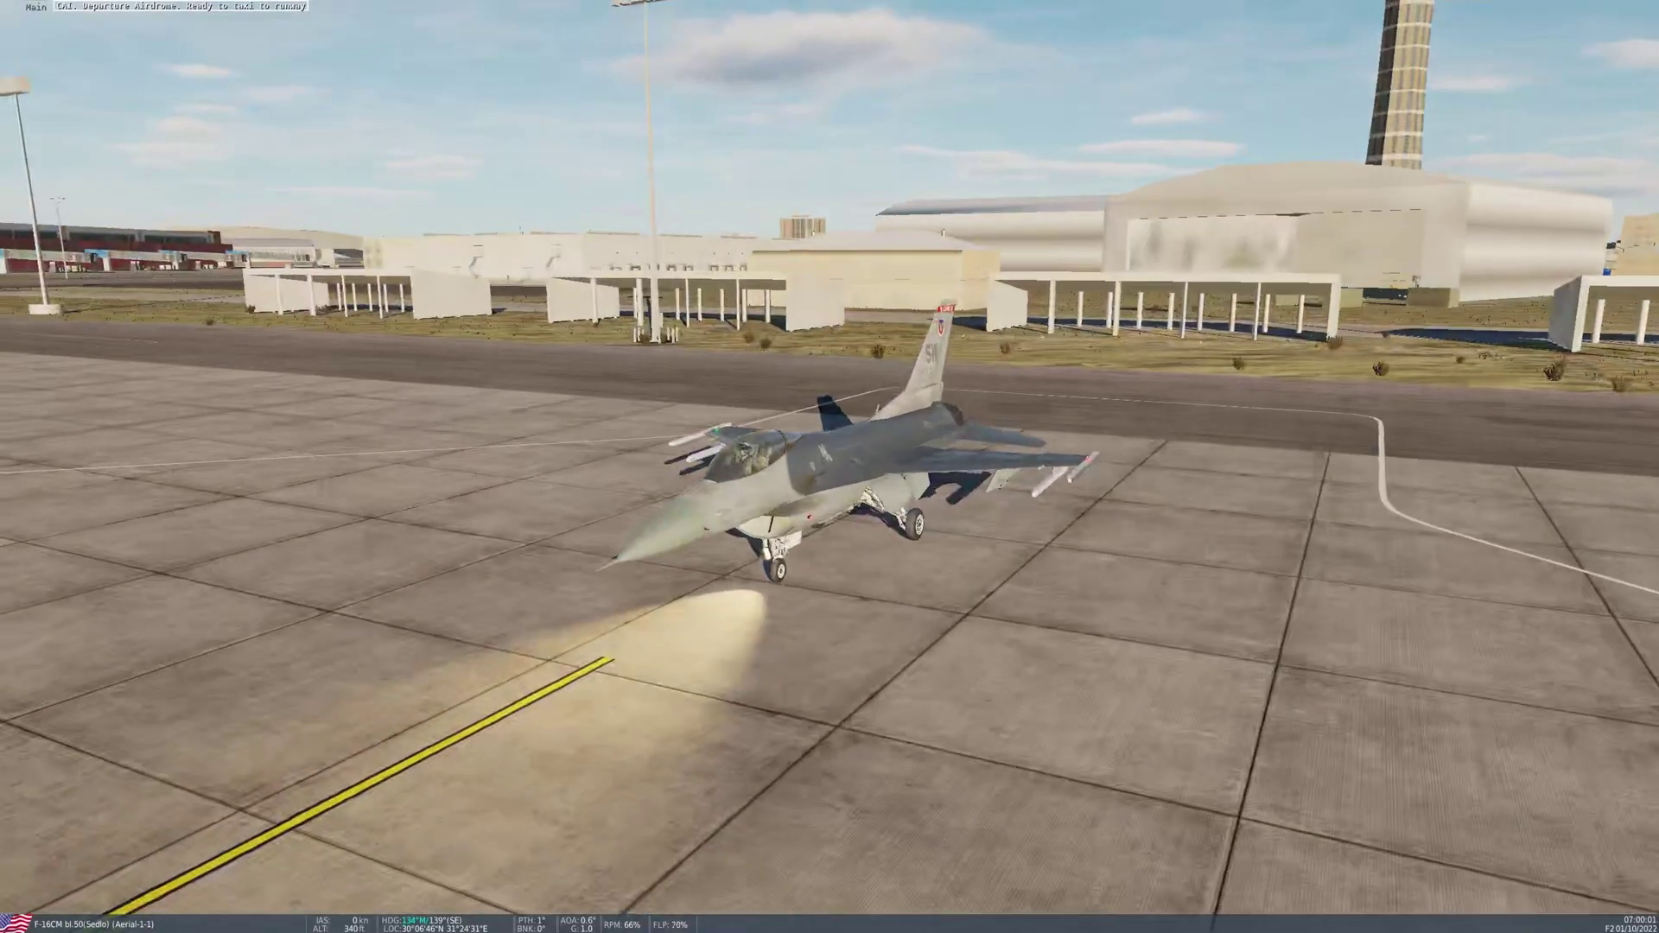
pyautogui.scroll(3, 830, 466)
pyautogui.scroll(-3, 829, 467)
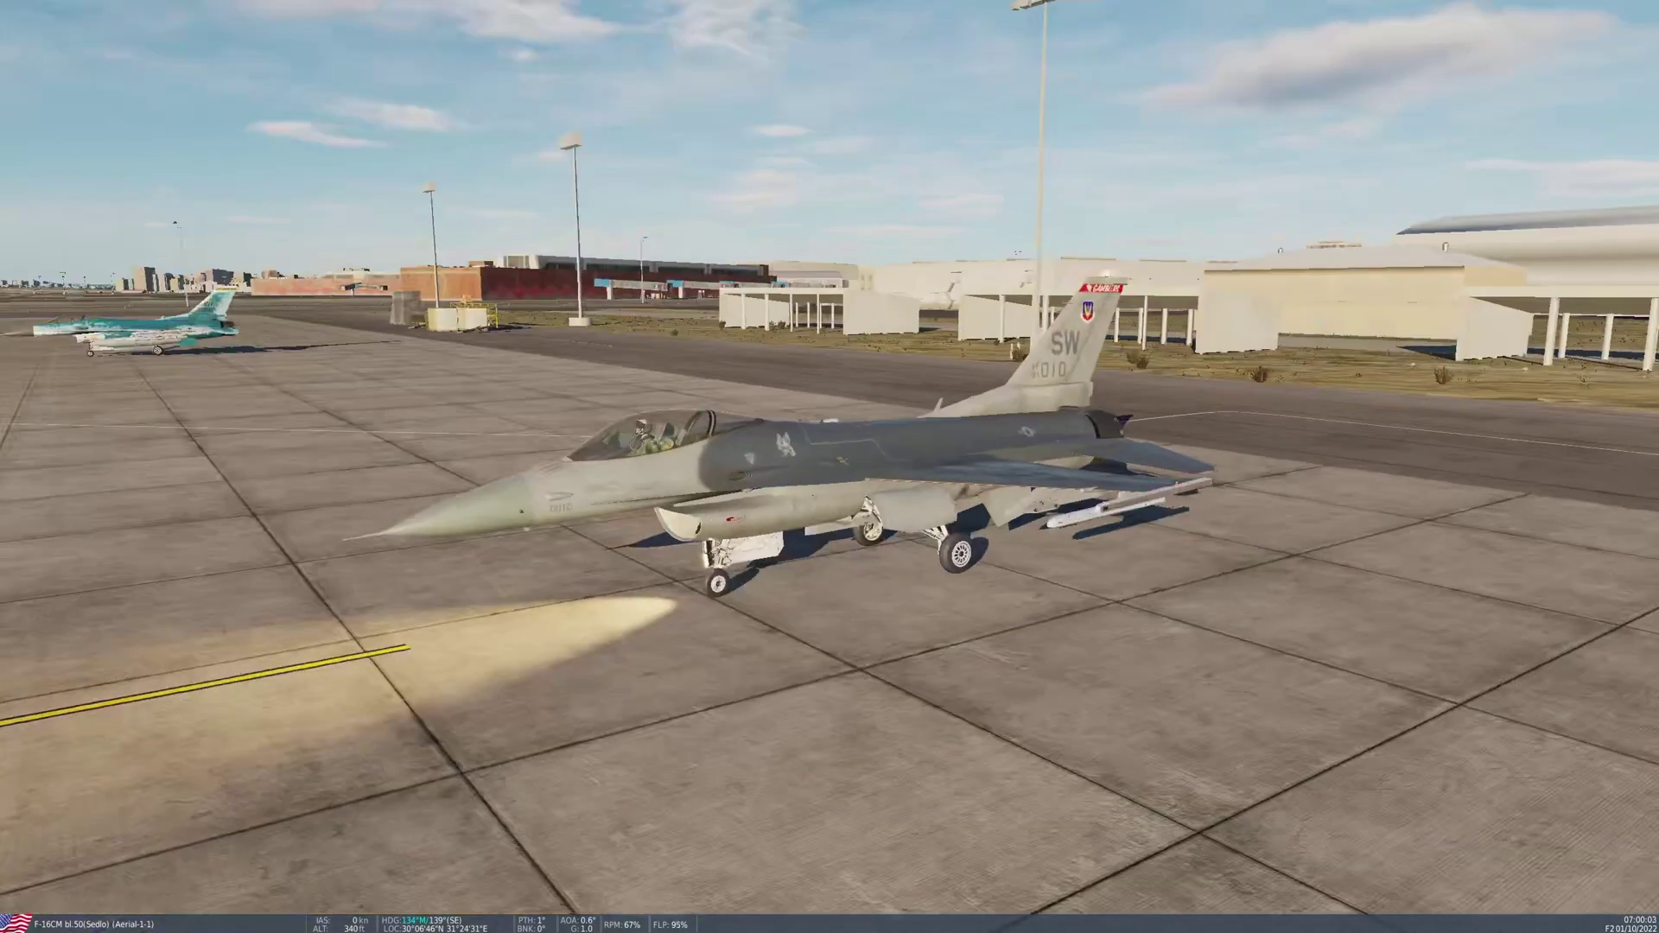
pyautogui.scroll(-5, 830, 466)
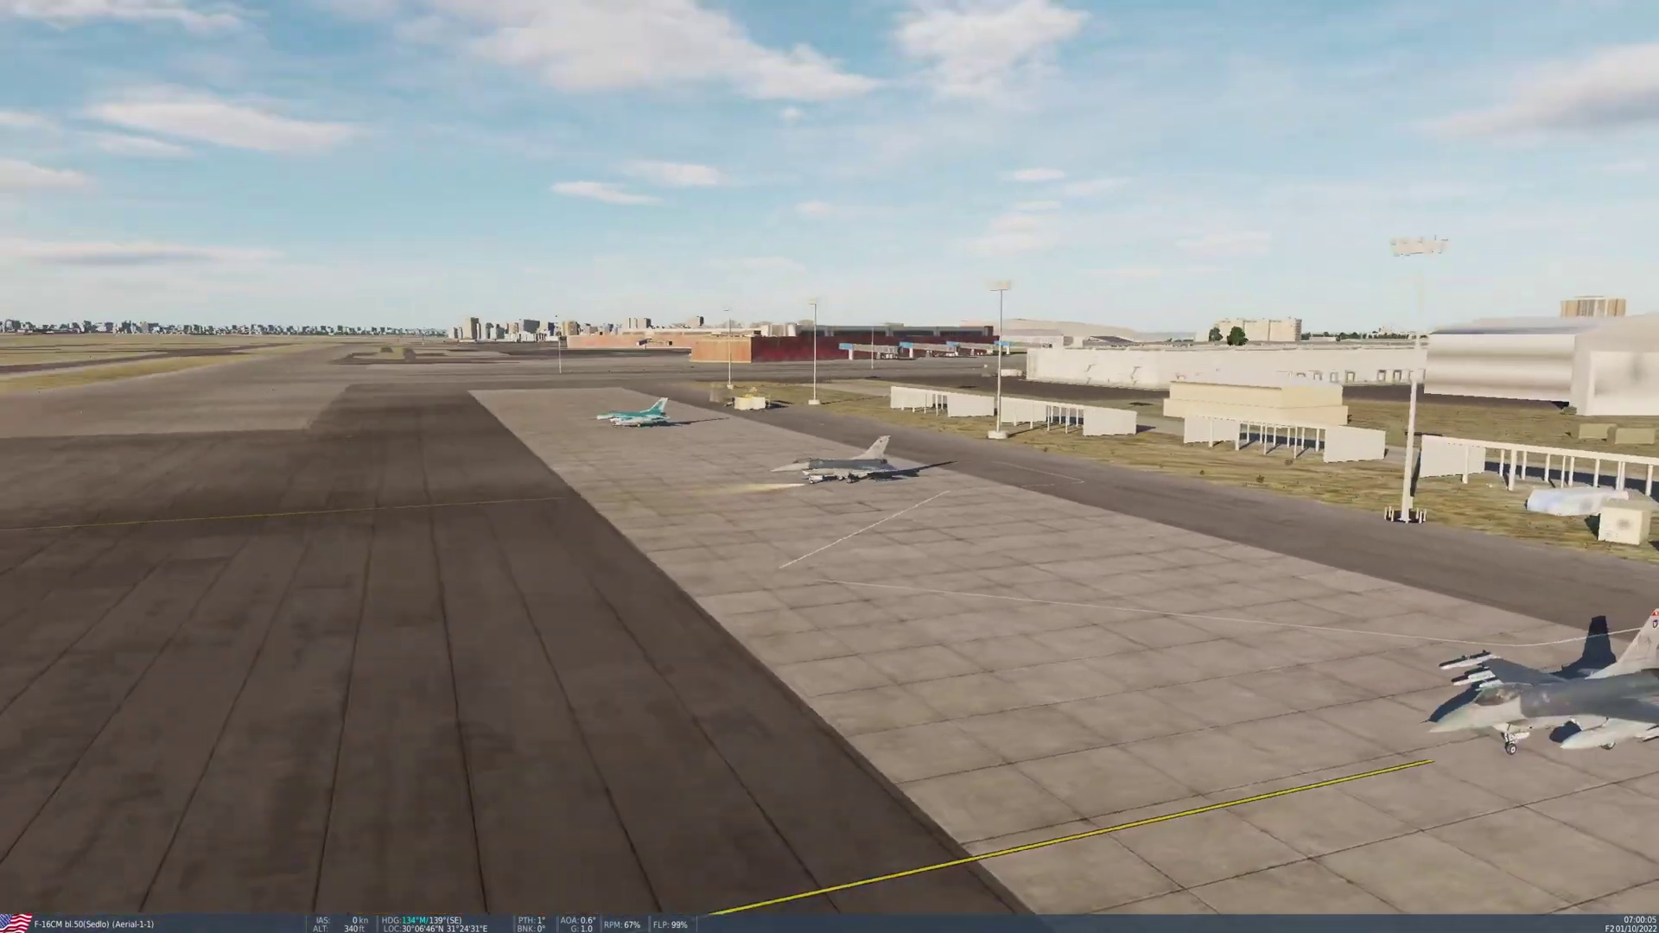
pyautogui.scroll(5, 829, 467)
pyautogui.scroll(-2, 829, 467)
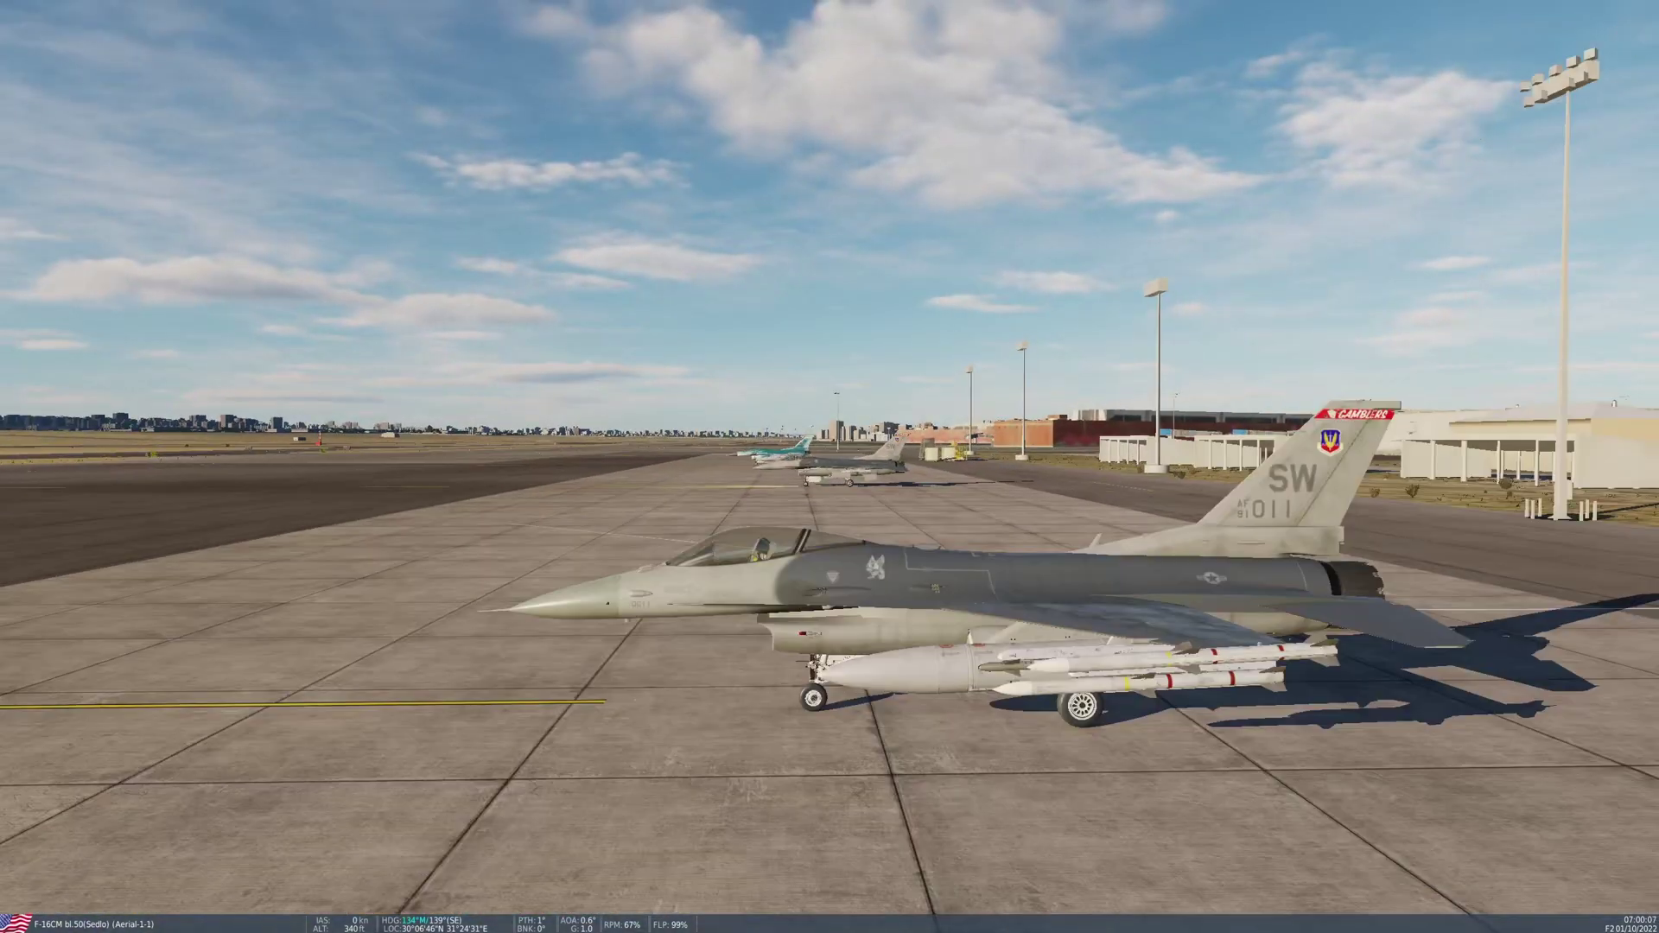
pyautogui.scroll(-5, 830, 466)
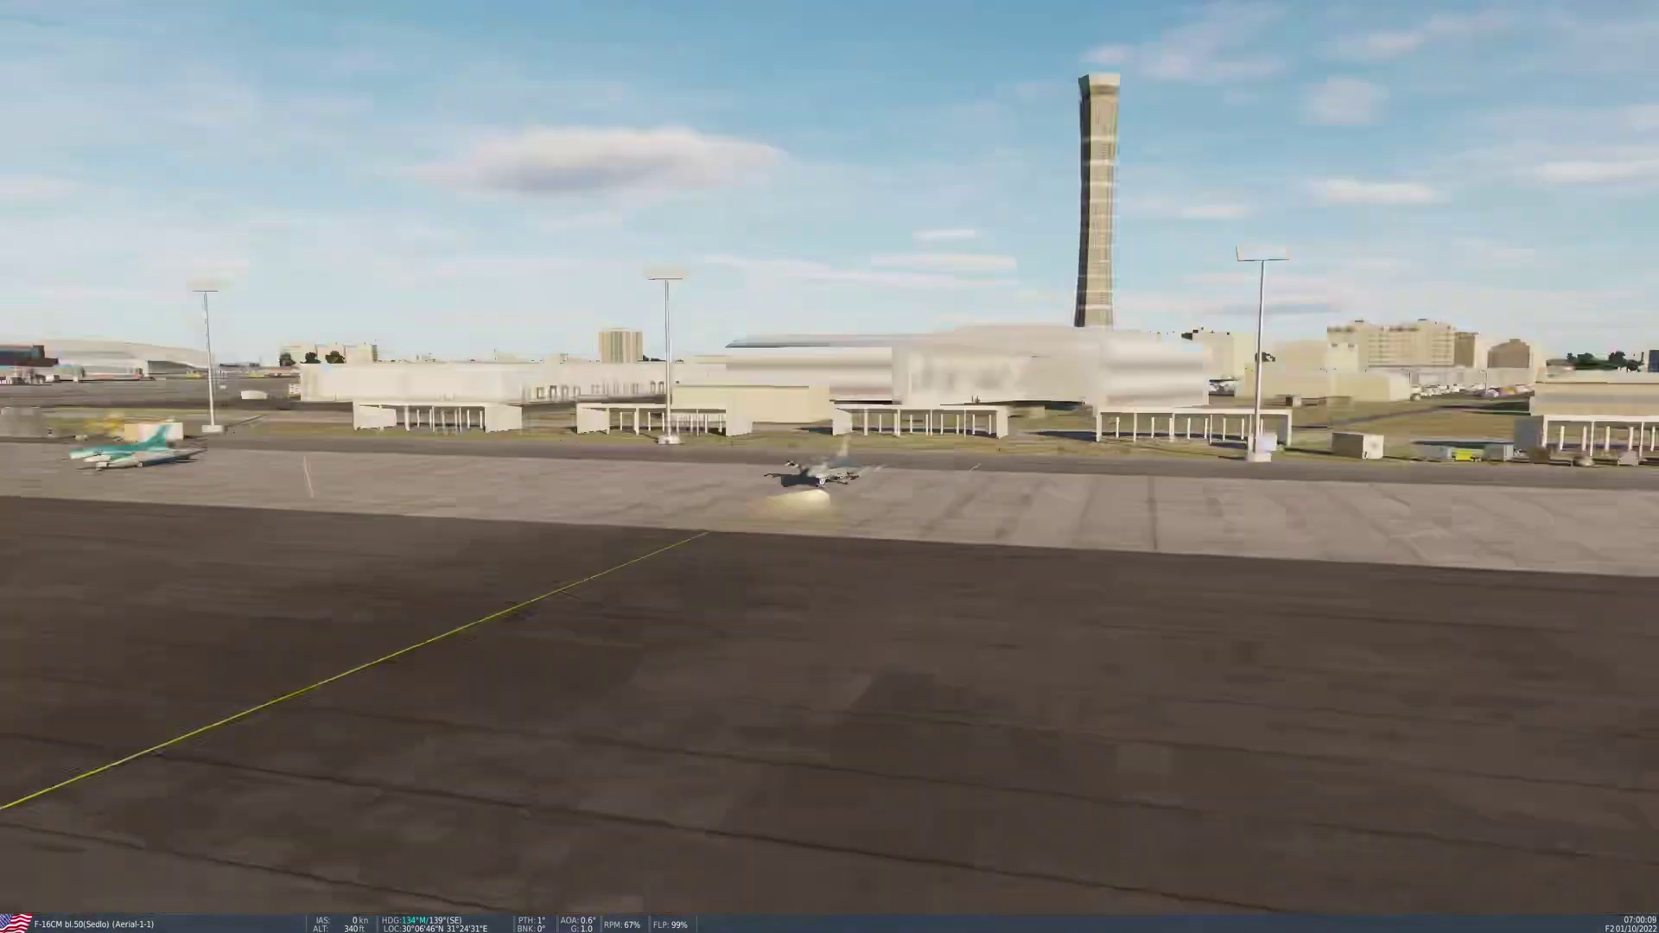
pyautogui.scroll(5, 829, 466)
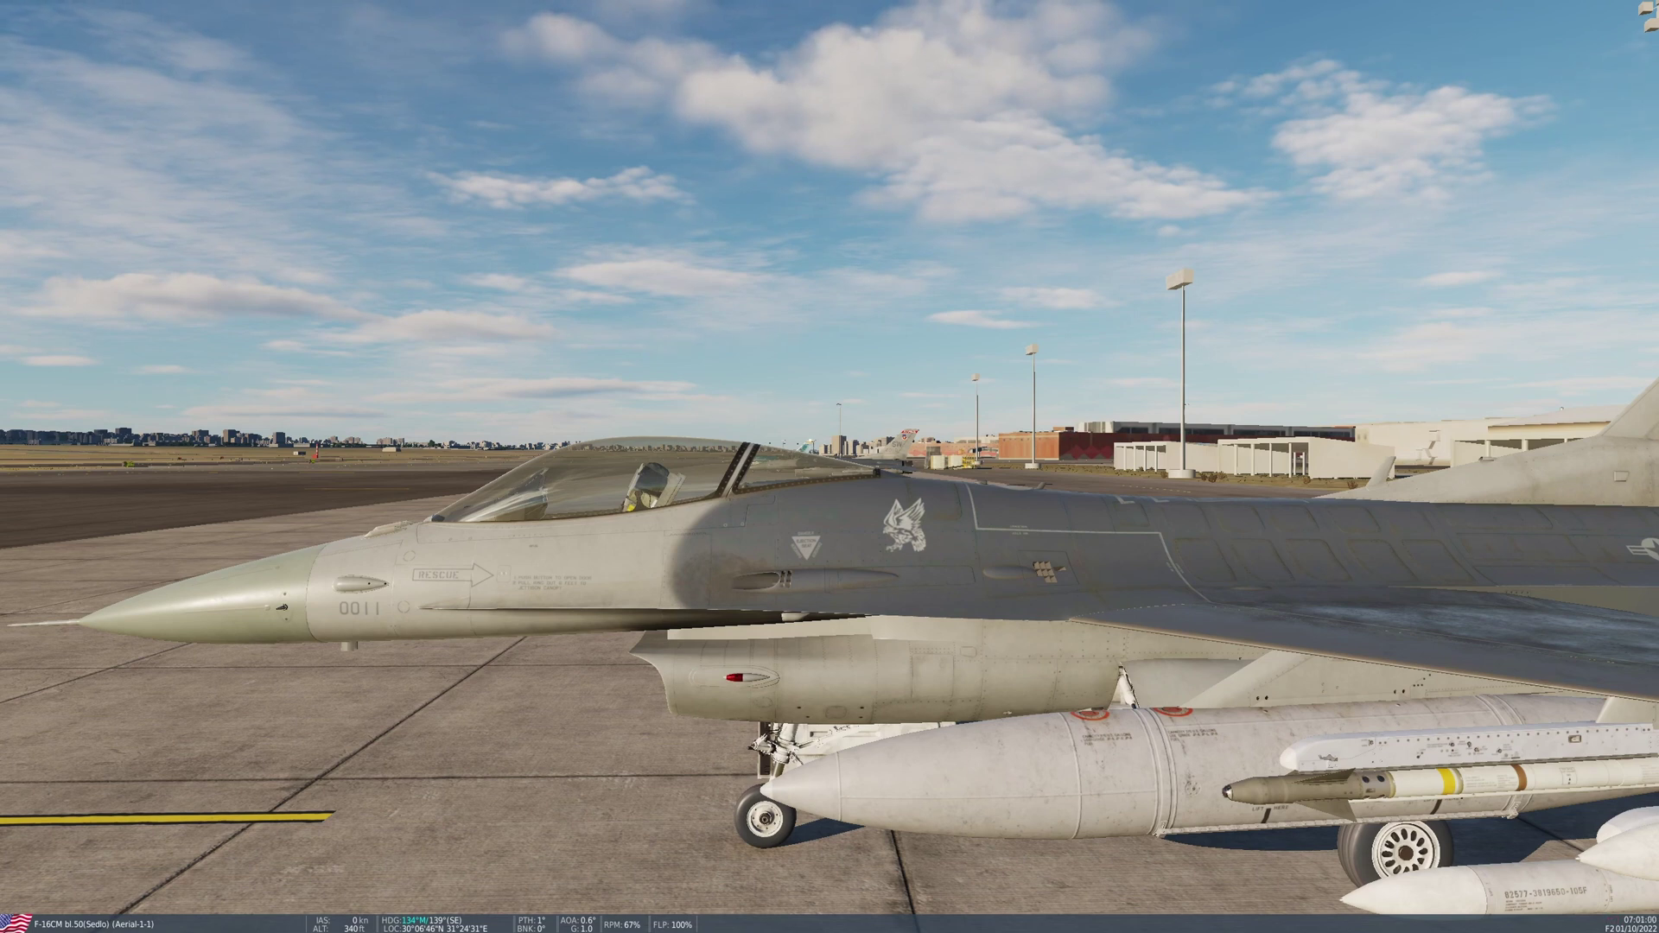
pyautogui.hotkey('shift', 'p')
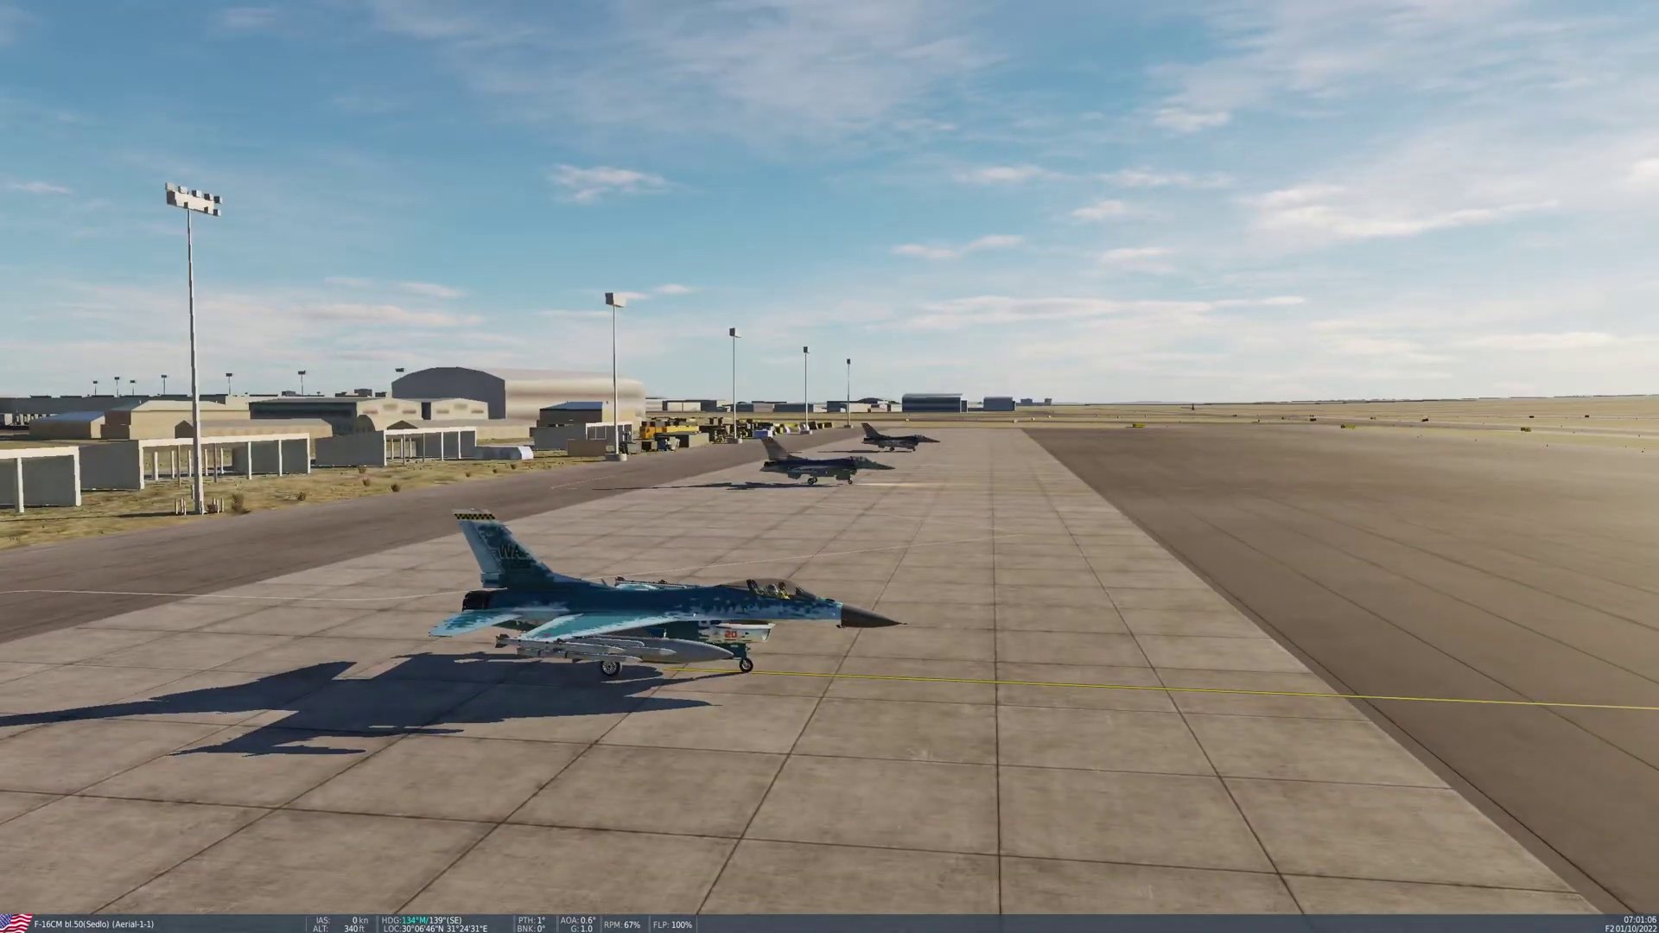
pyautogui.scroll(-3, 829, 466)
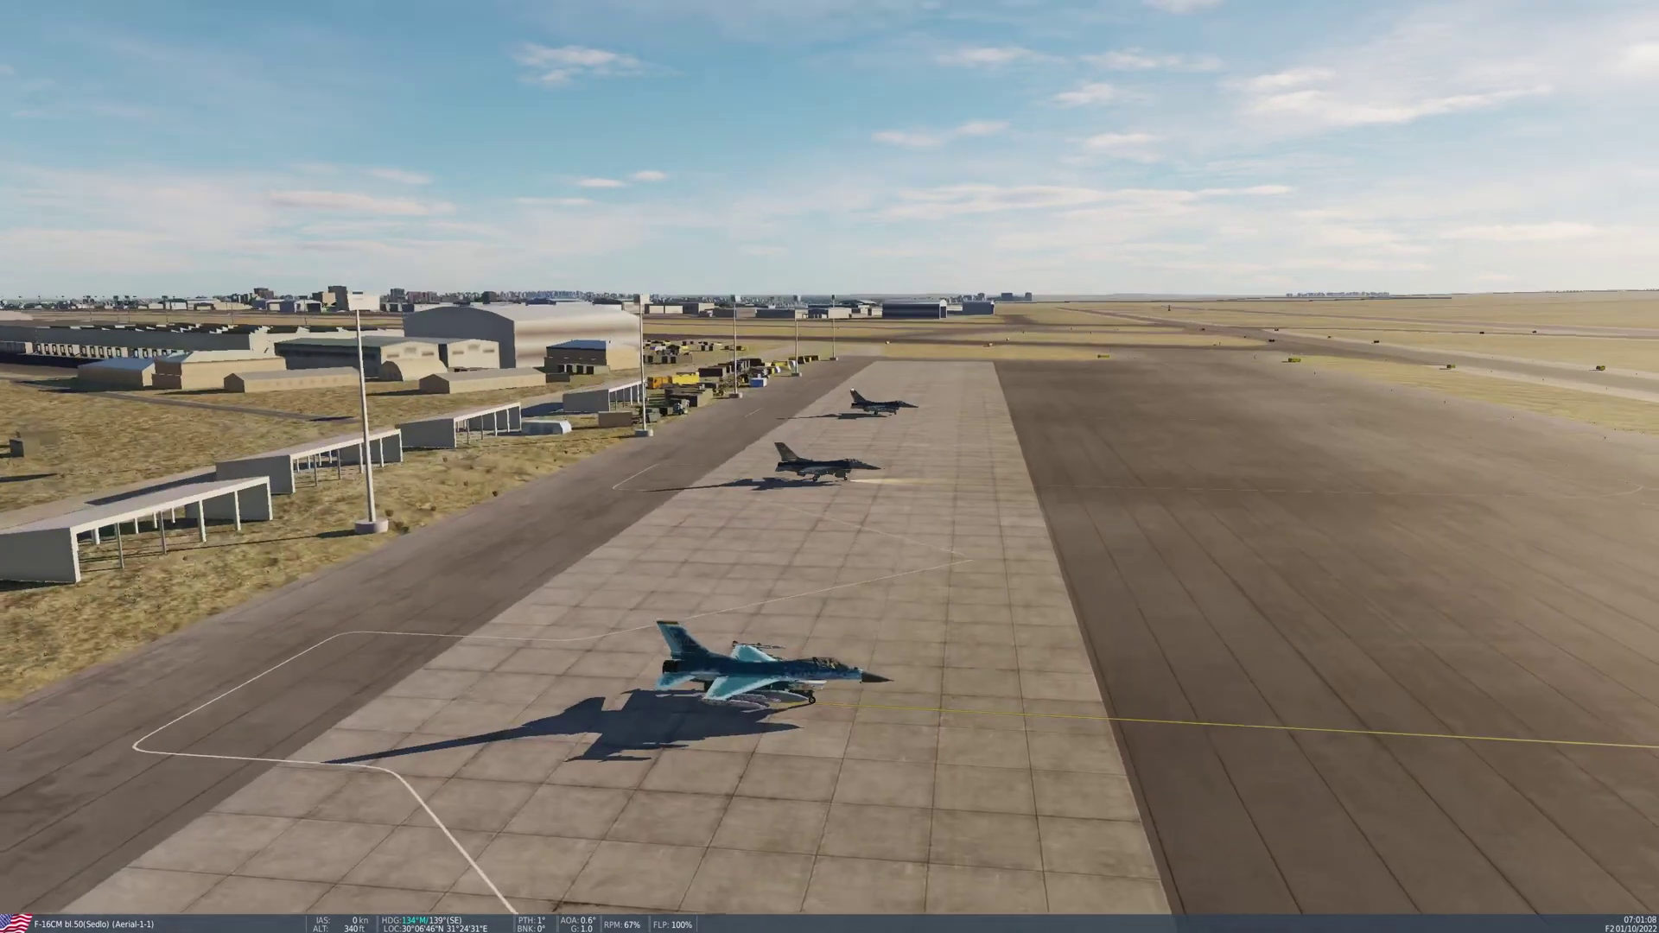